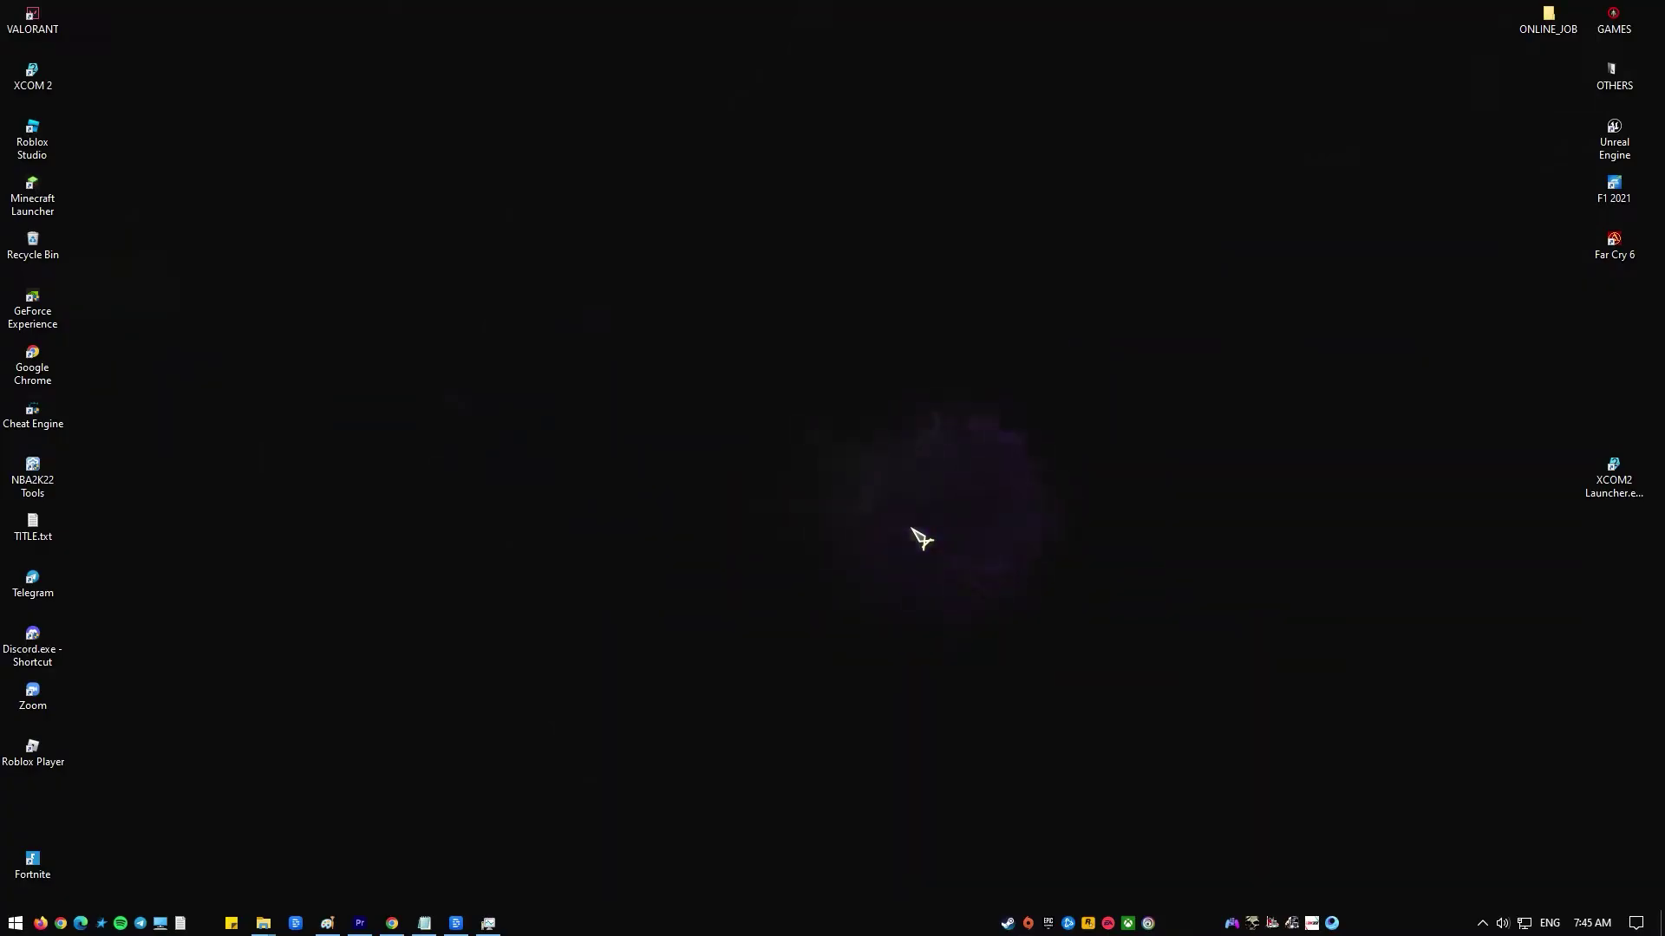
- Open Advanced sharing settings from Control Panel and expand the Private profile's discovery options
key("super")
type("cont")
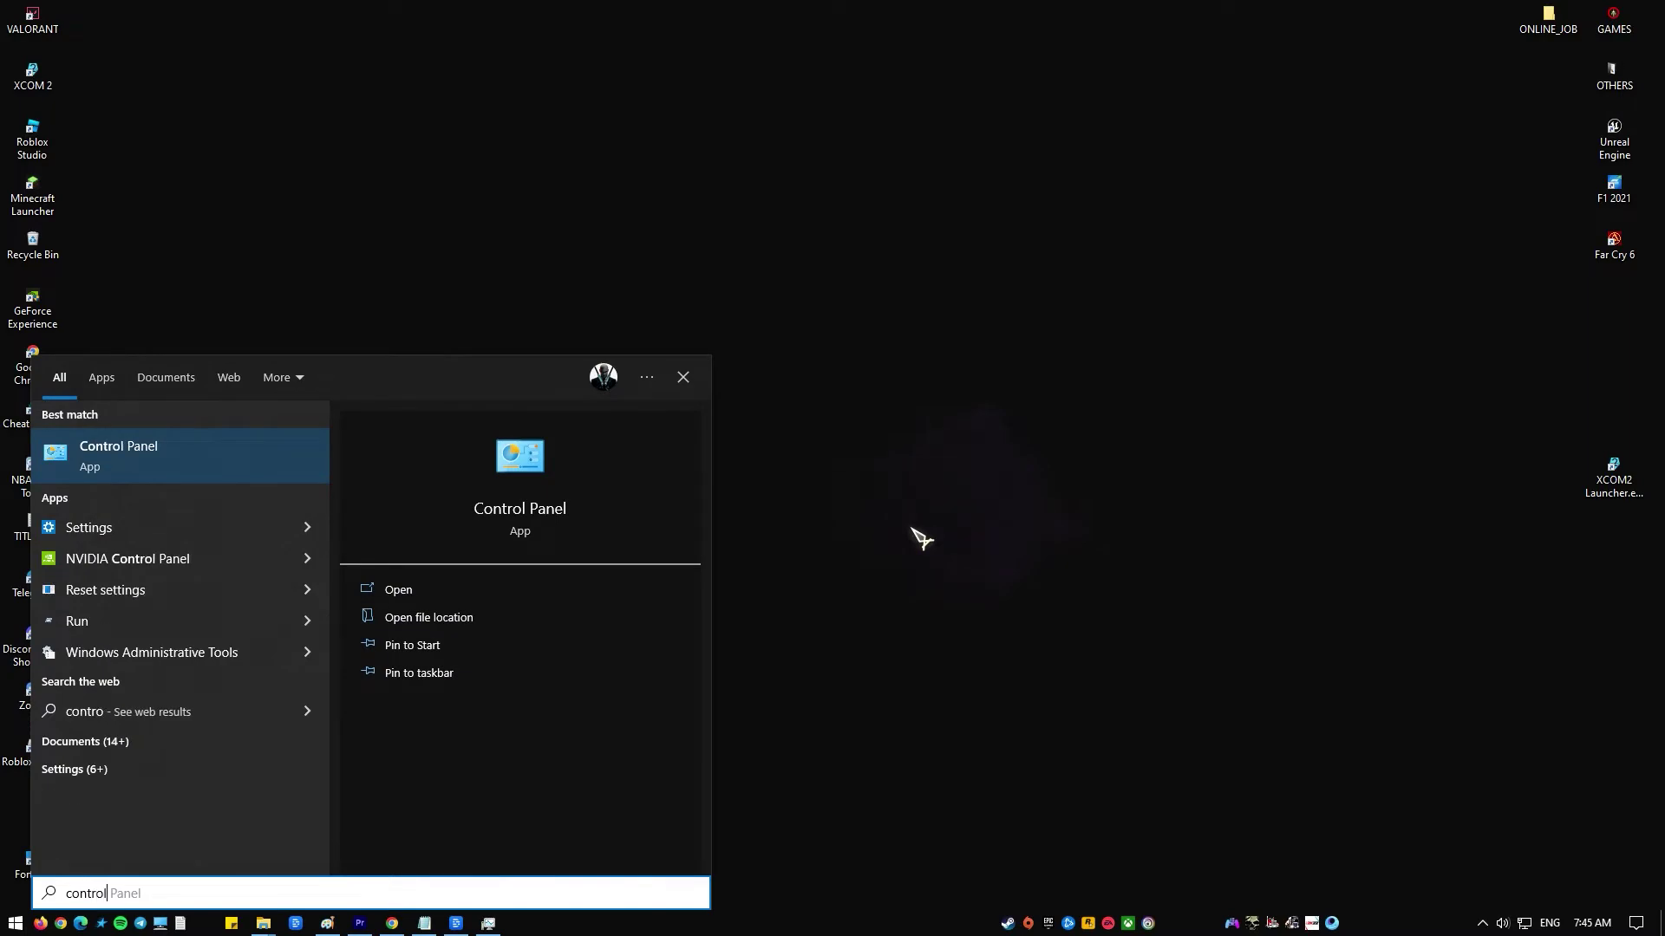
type("rol")
left_click(175, 442)
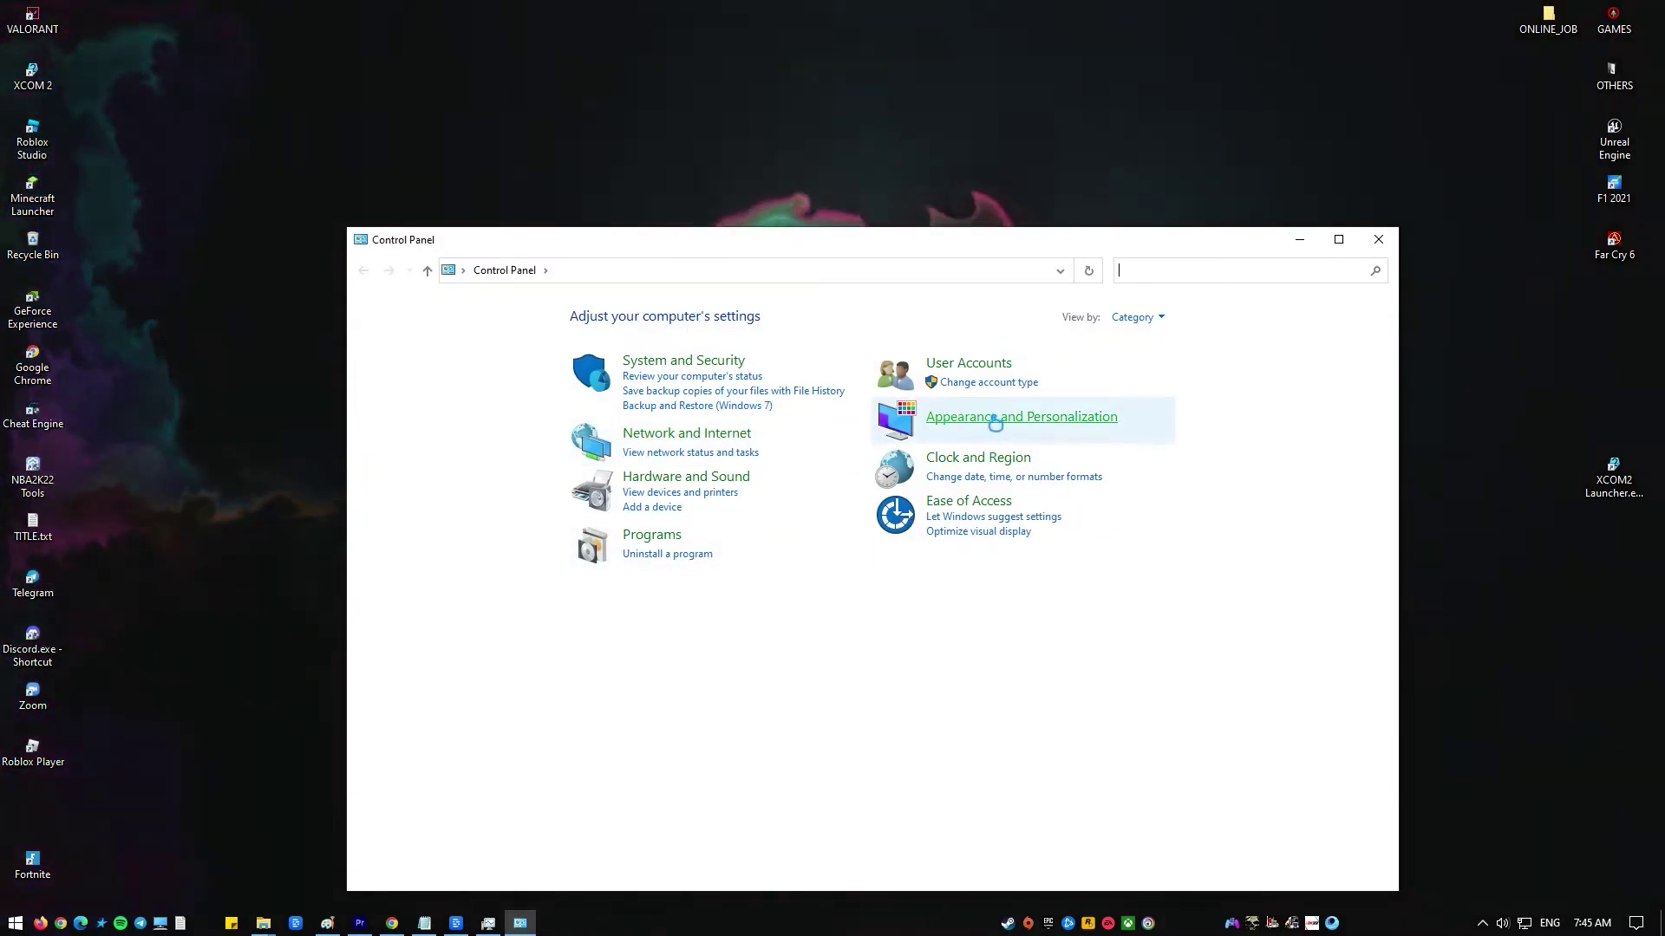
left_click(719, 438)
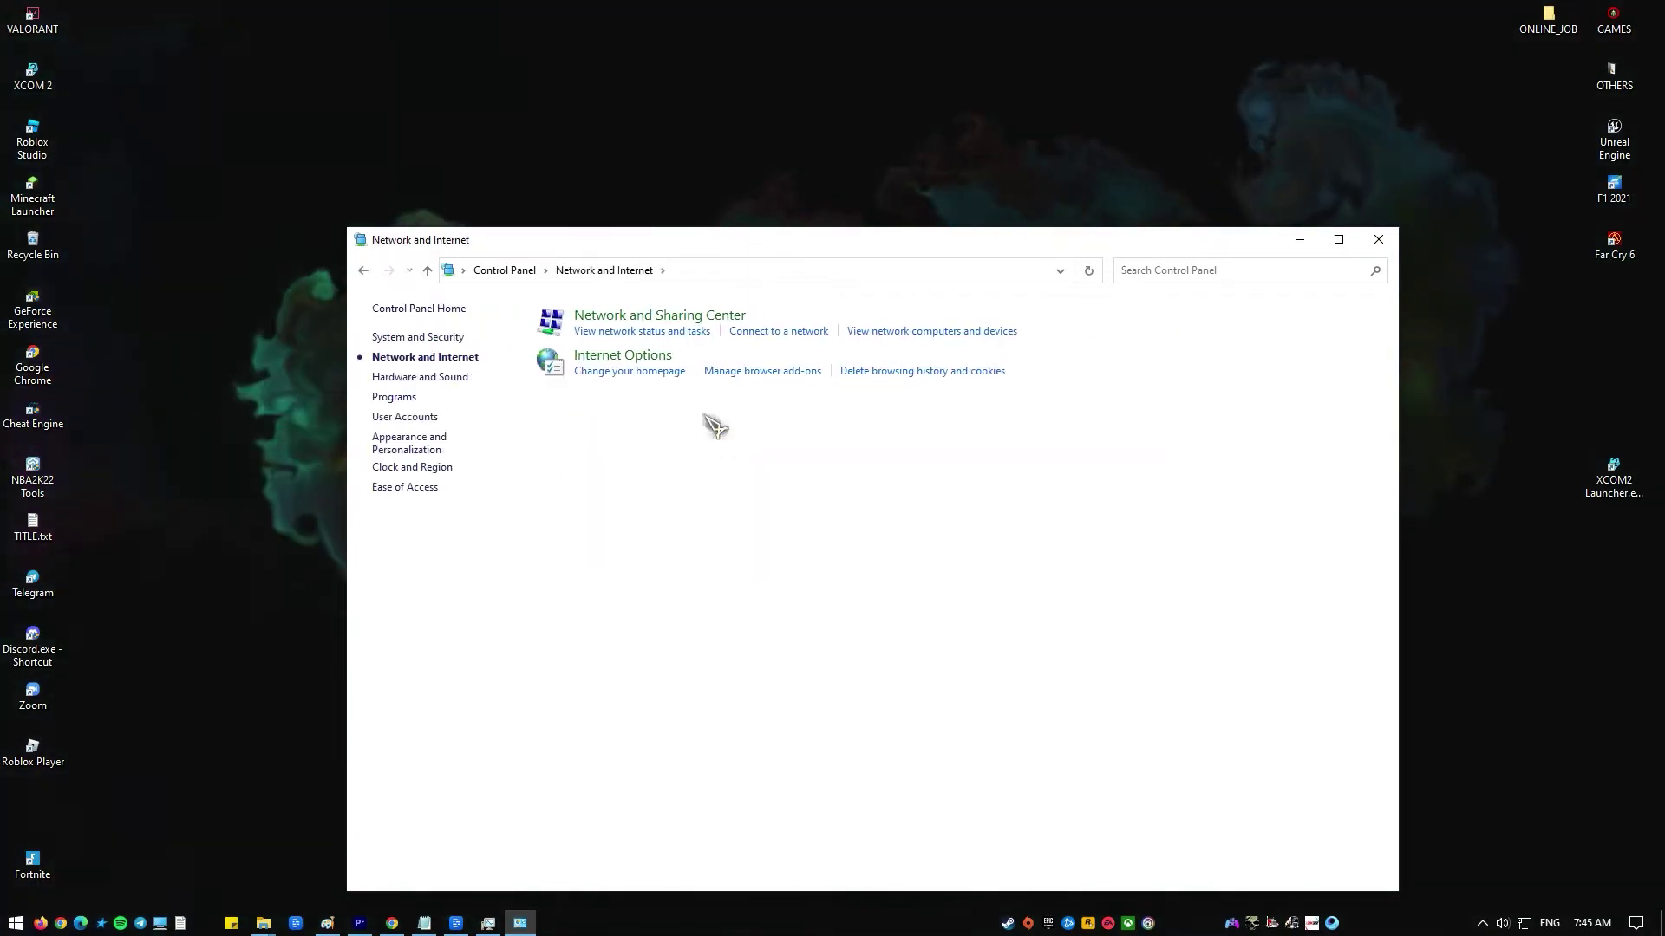
left_click(694, 322)
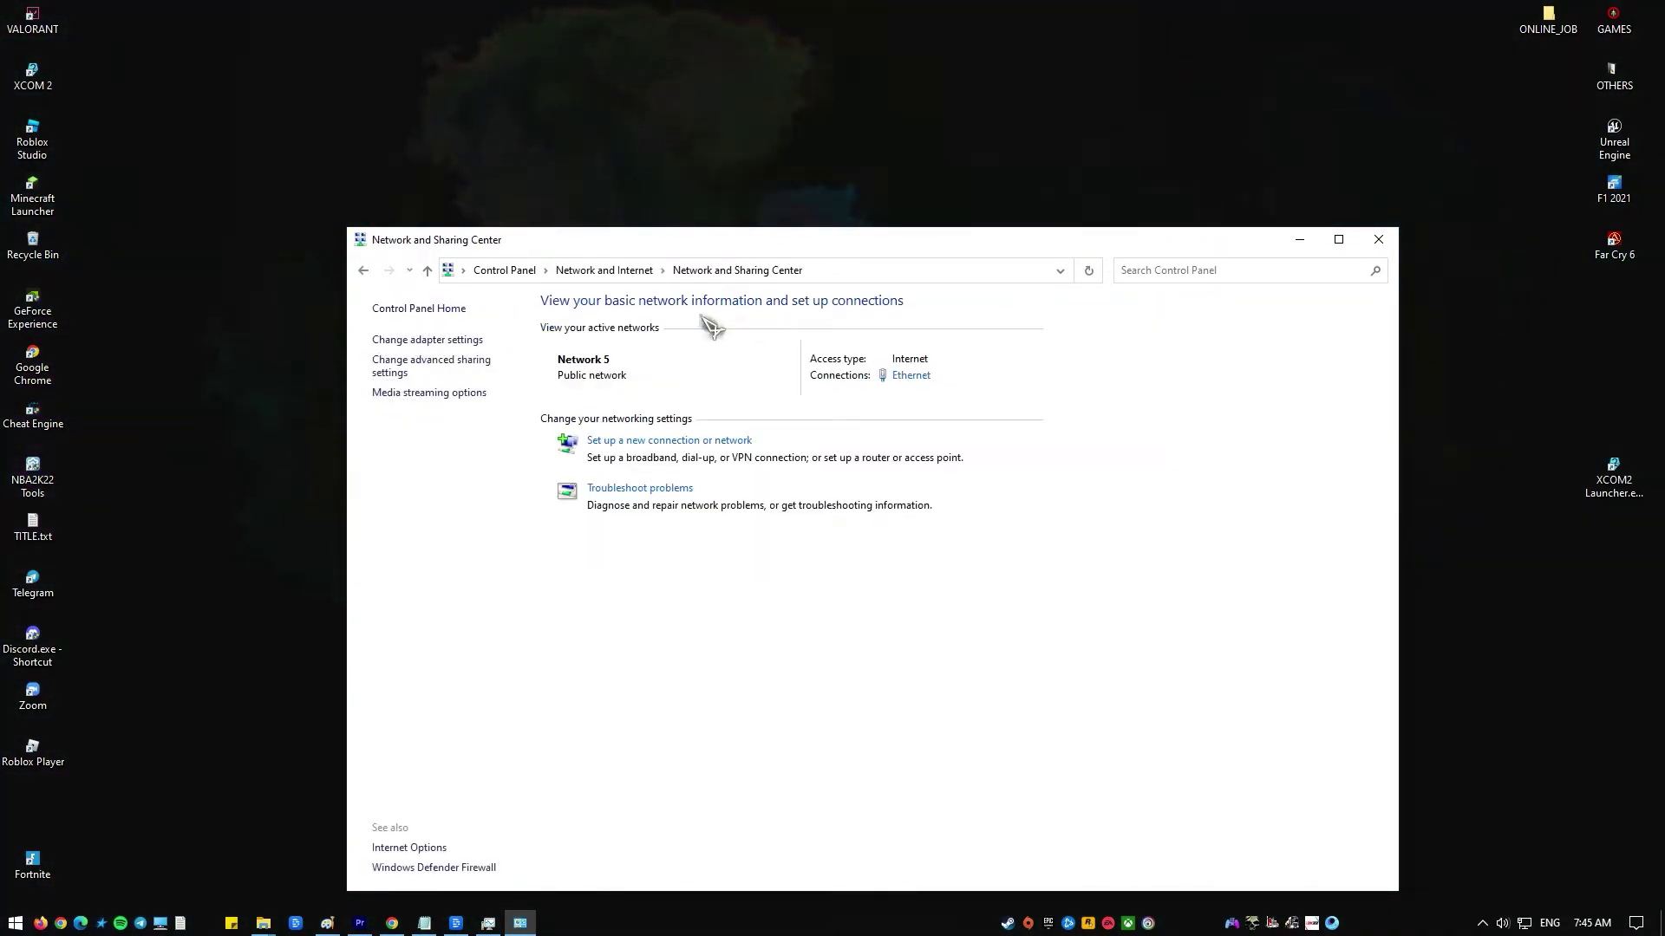
left_click(441, 365)
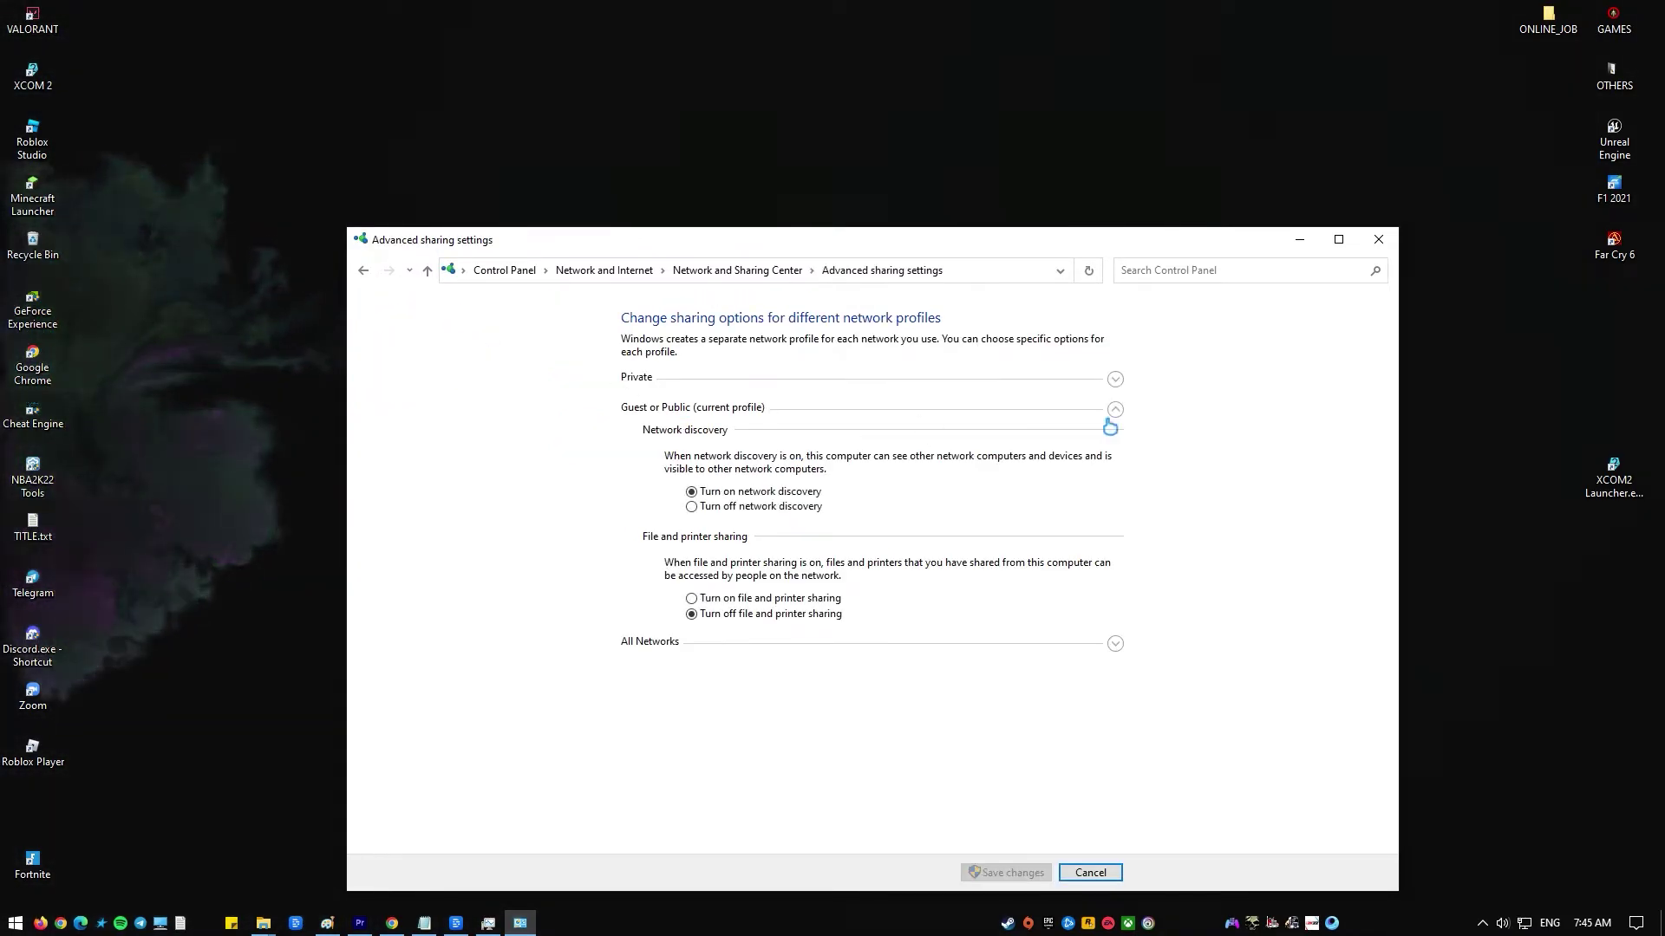
left_click(1115, 379)
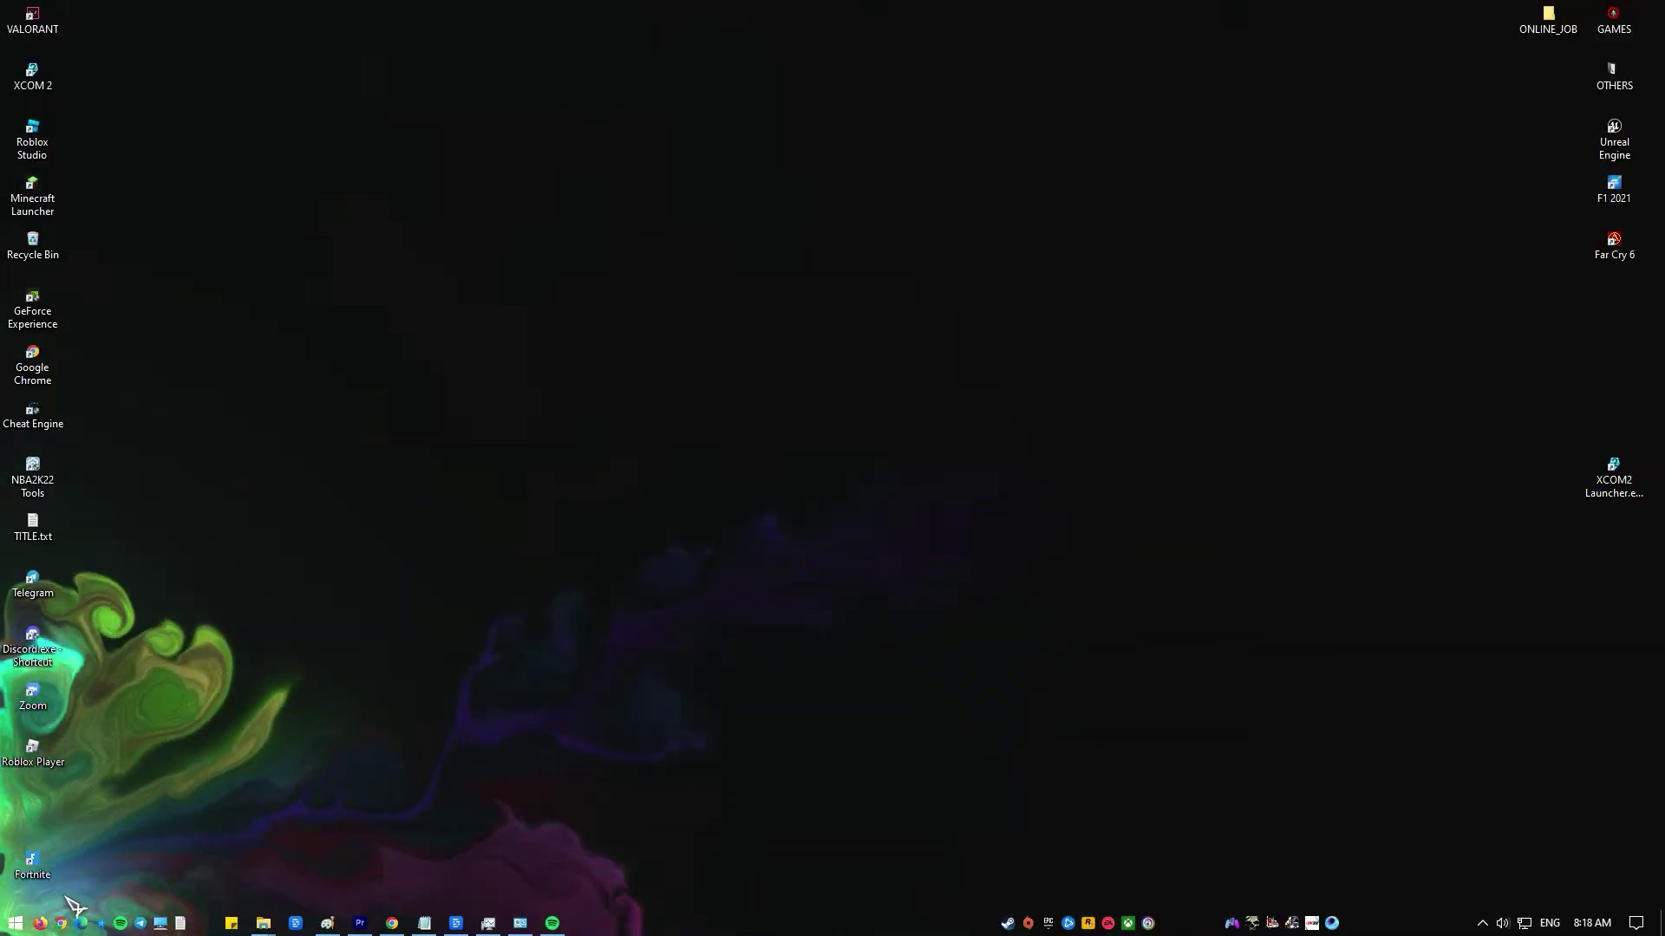
- Go to Update & Security > Troubleshoot and show the additional troubleshooters
right_click(15, 923)
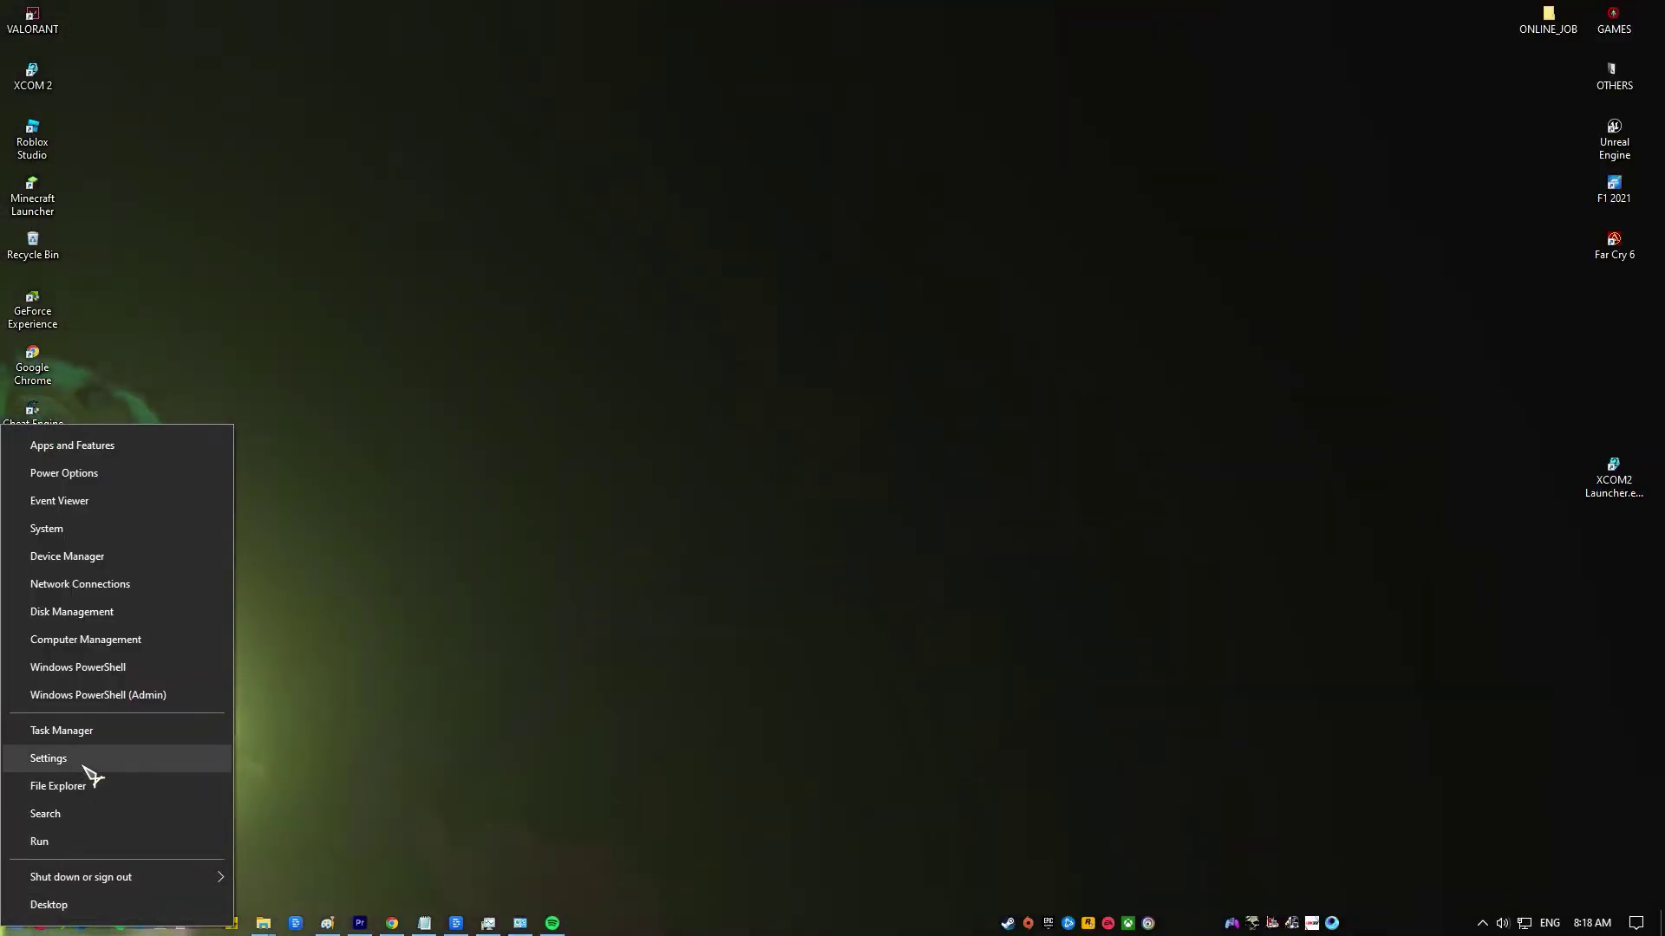
left_click(92, 764)
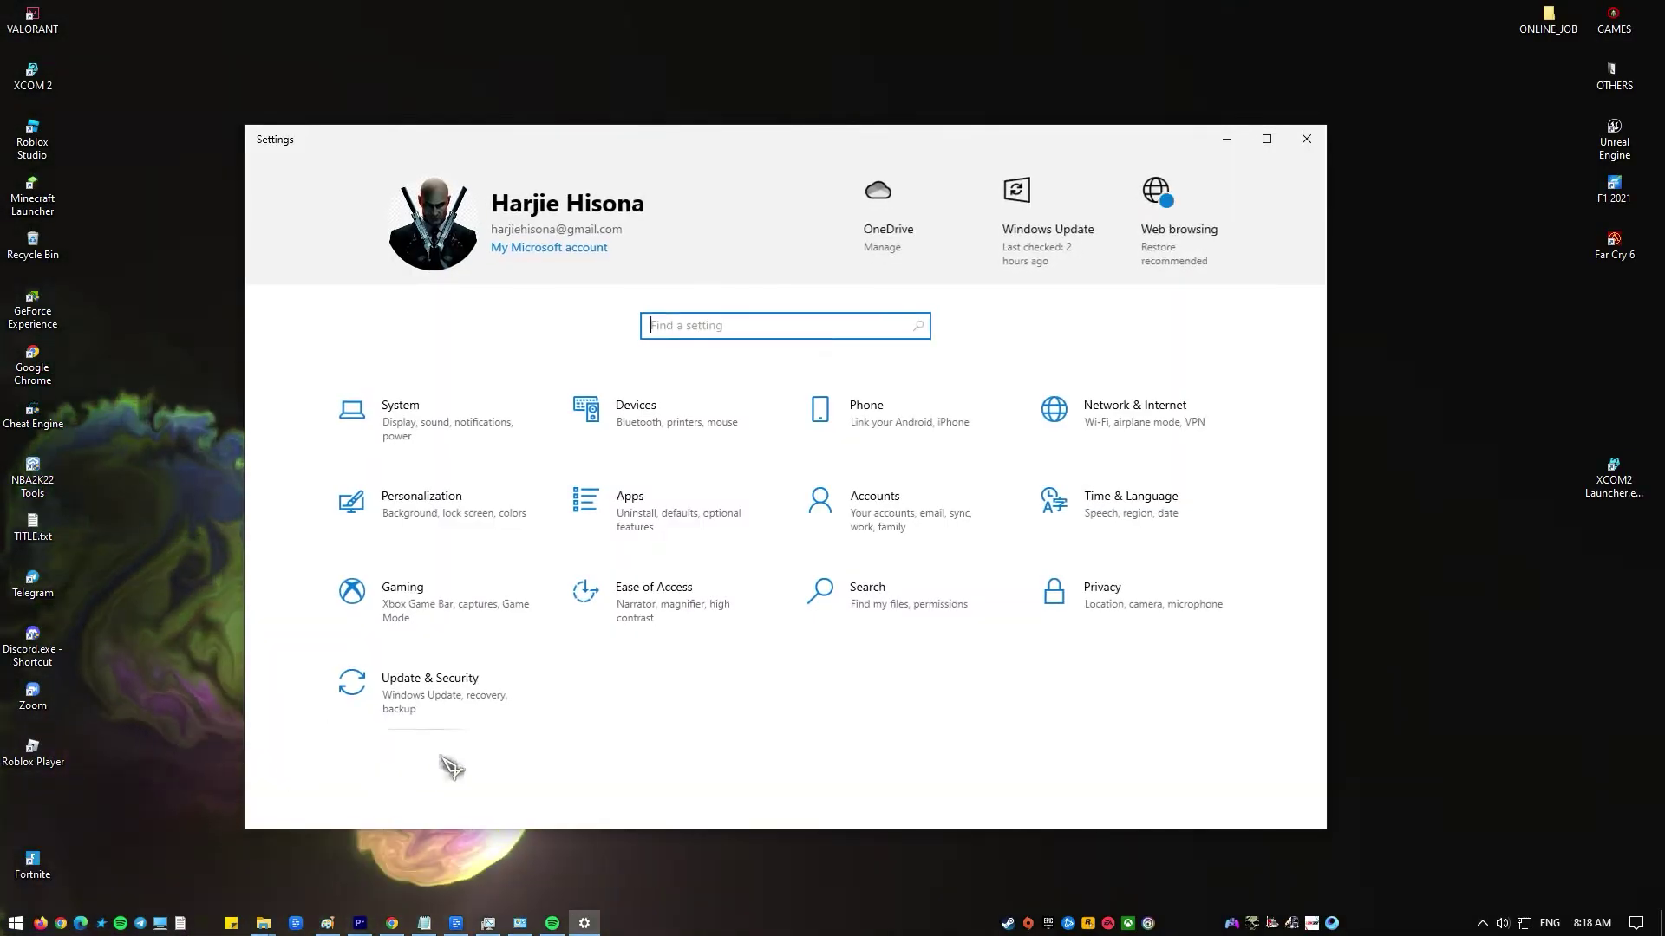
left_click(462, 699)
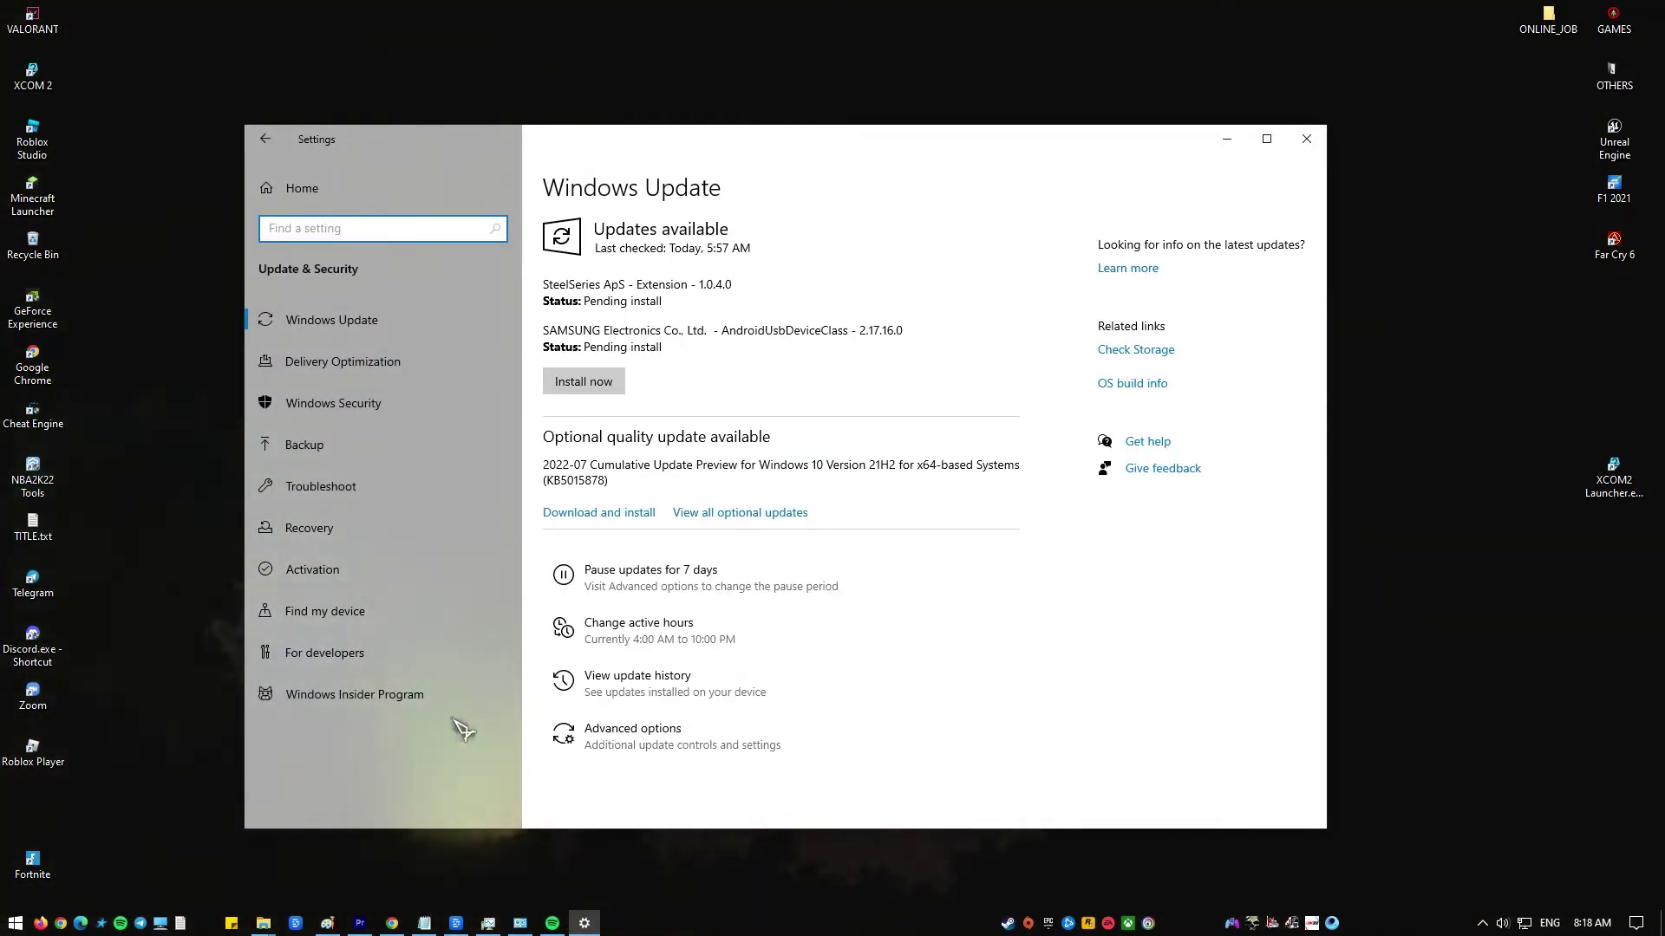
left_click(384, 496)
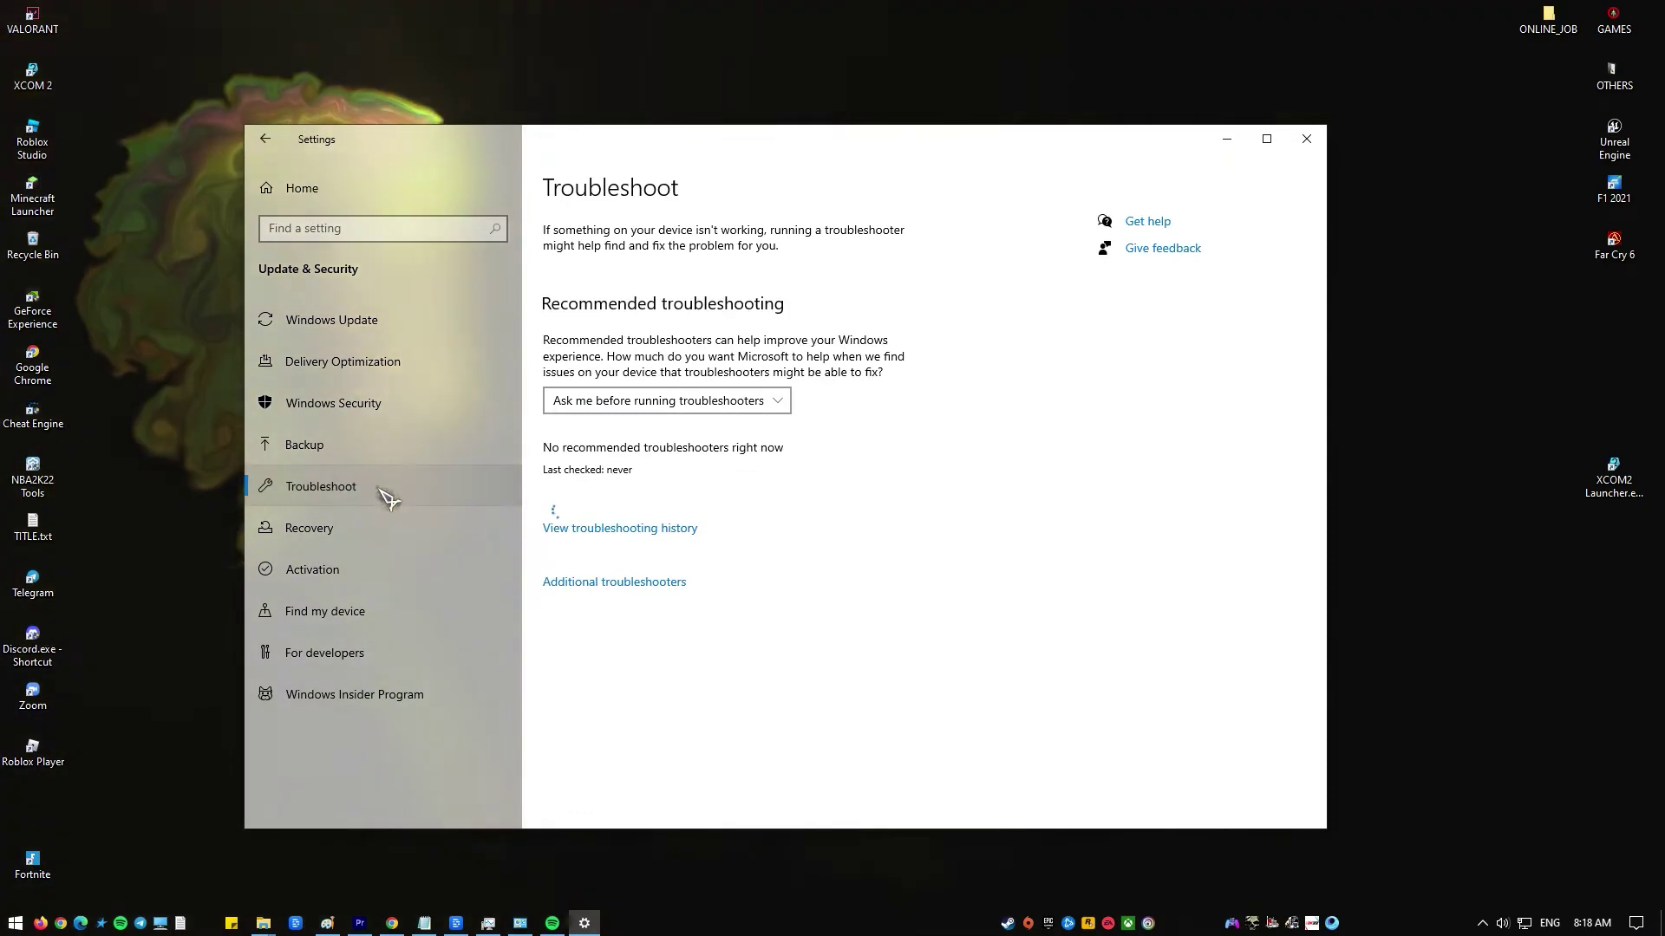
left_click(678, 592)
- Run the Network Adapter troubleshooter
scroll(612, 522, "down", 5)
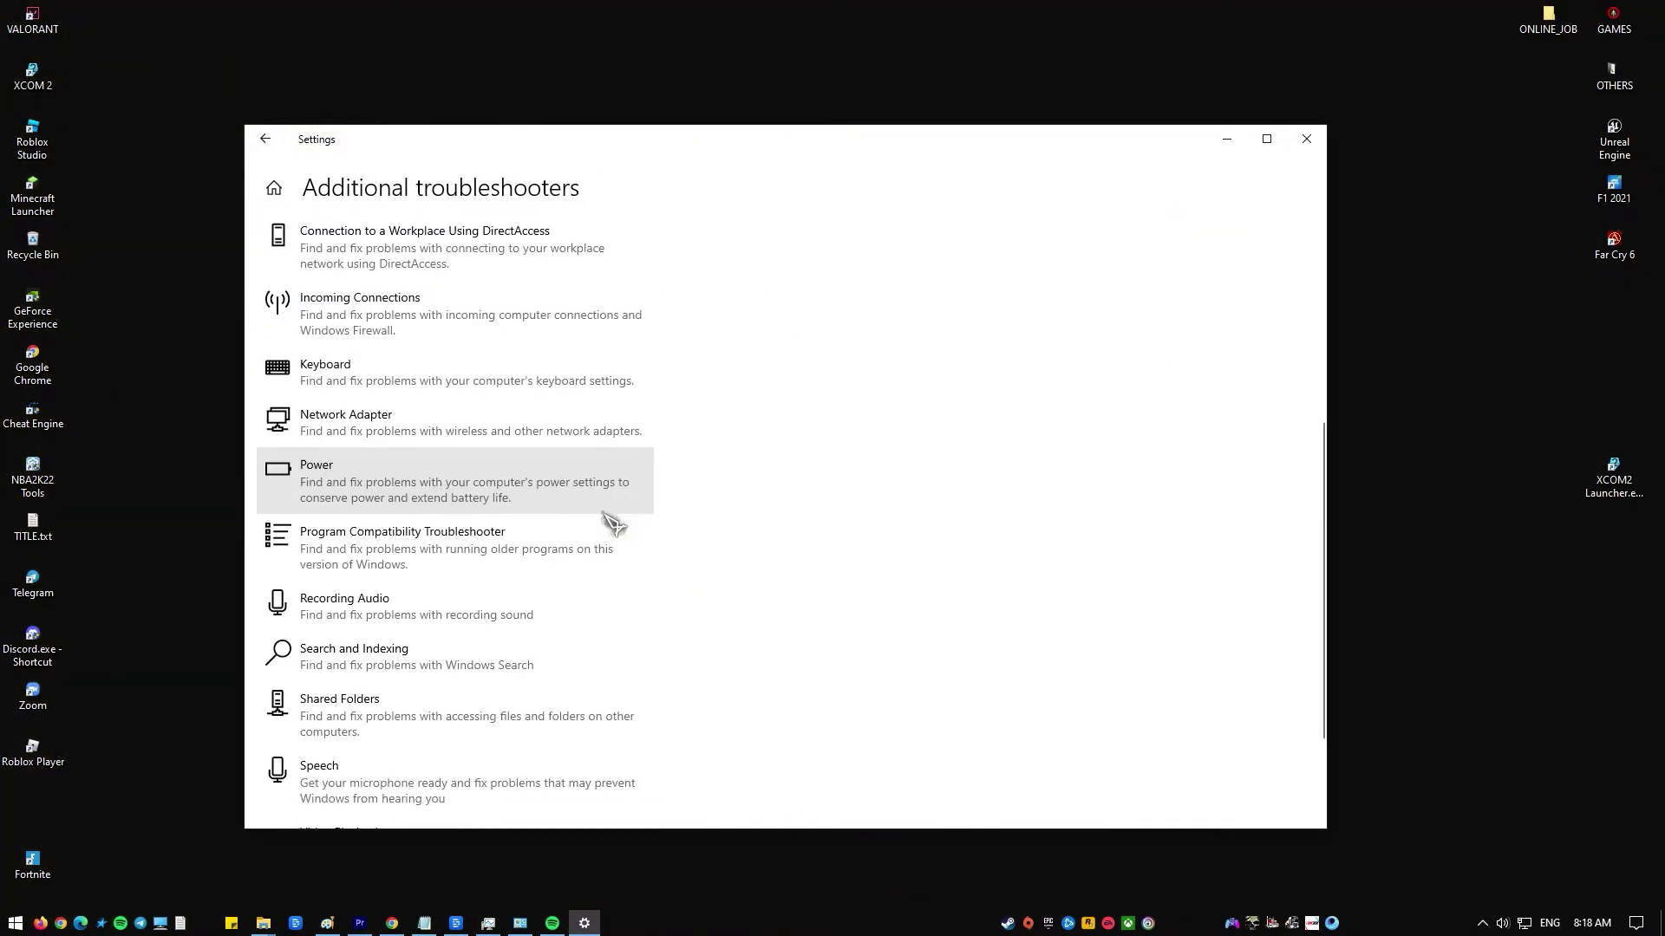
scroll(613, 523, "down", 1)
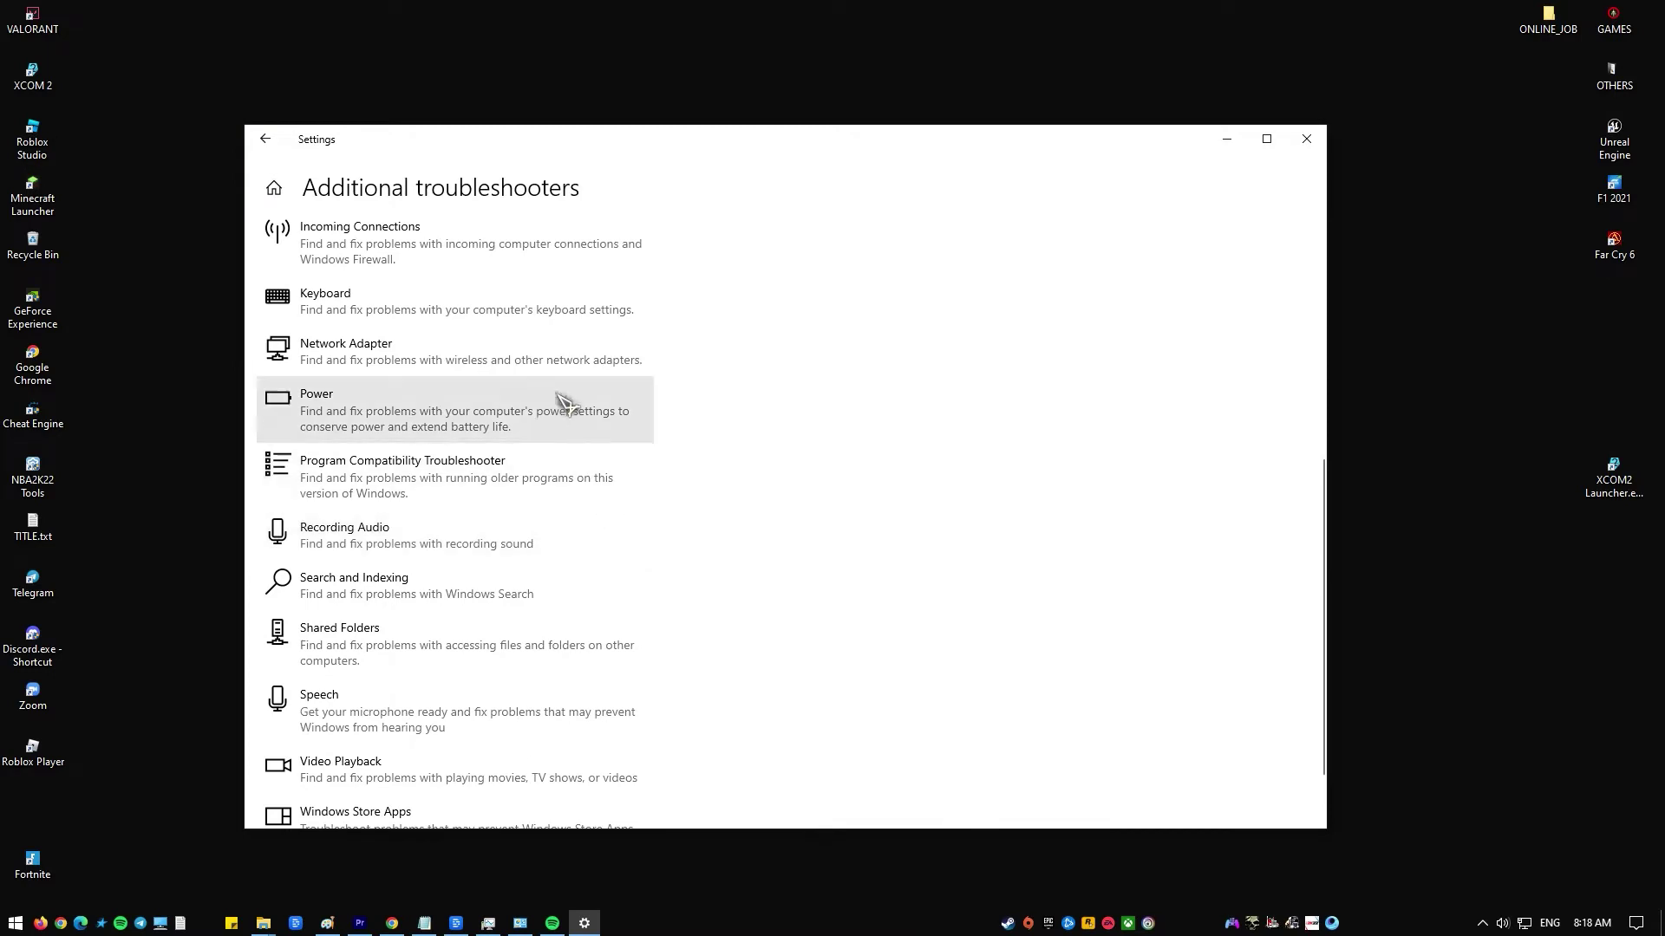
left_click(568, 355)
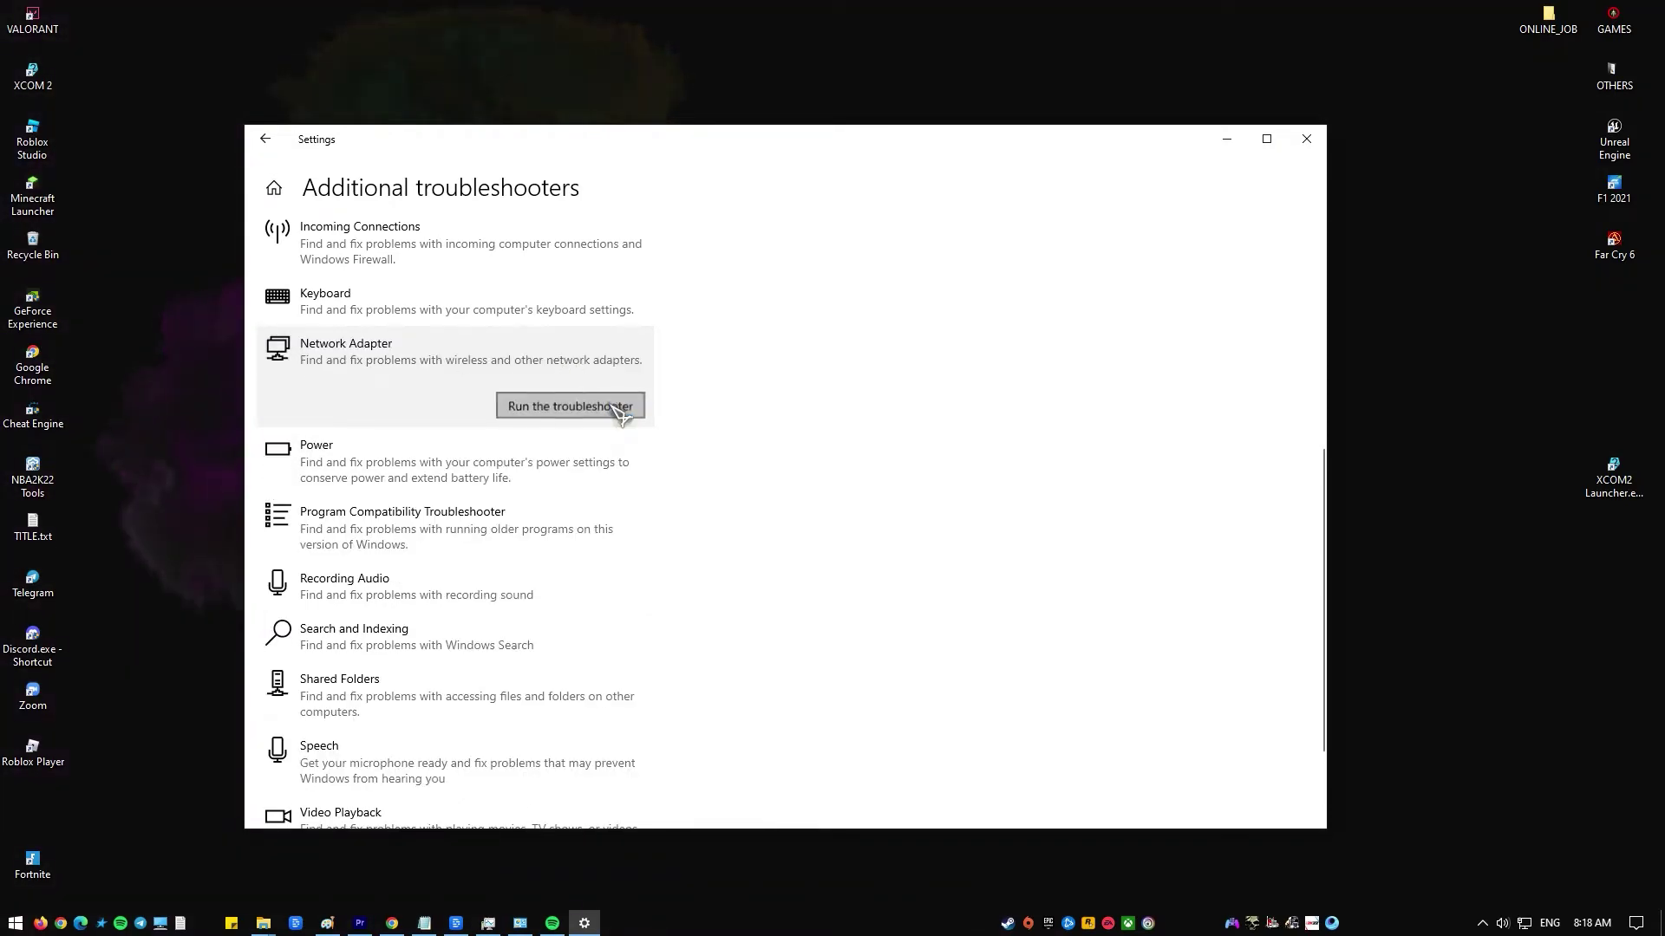
left_click(612, 405)
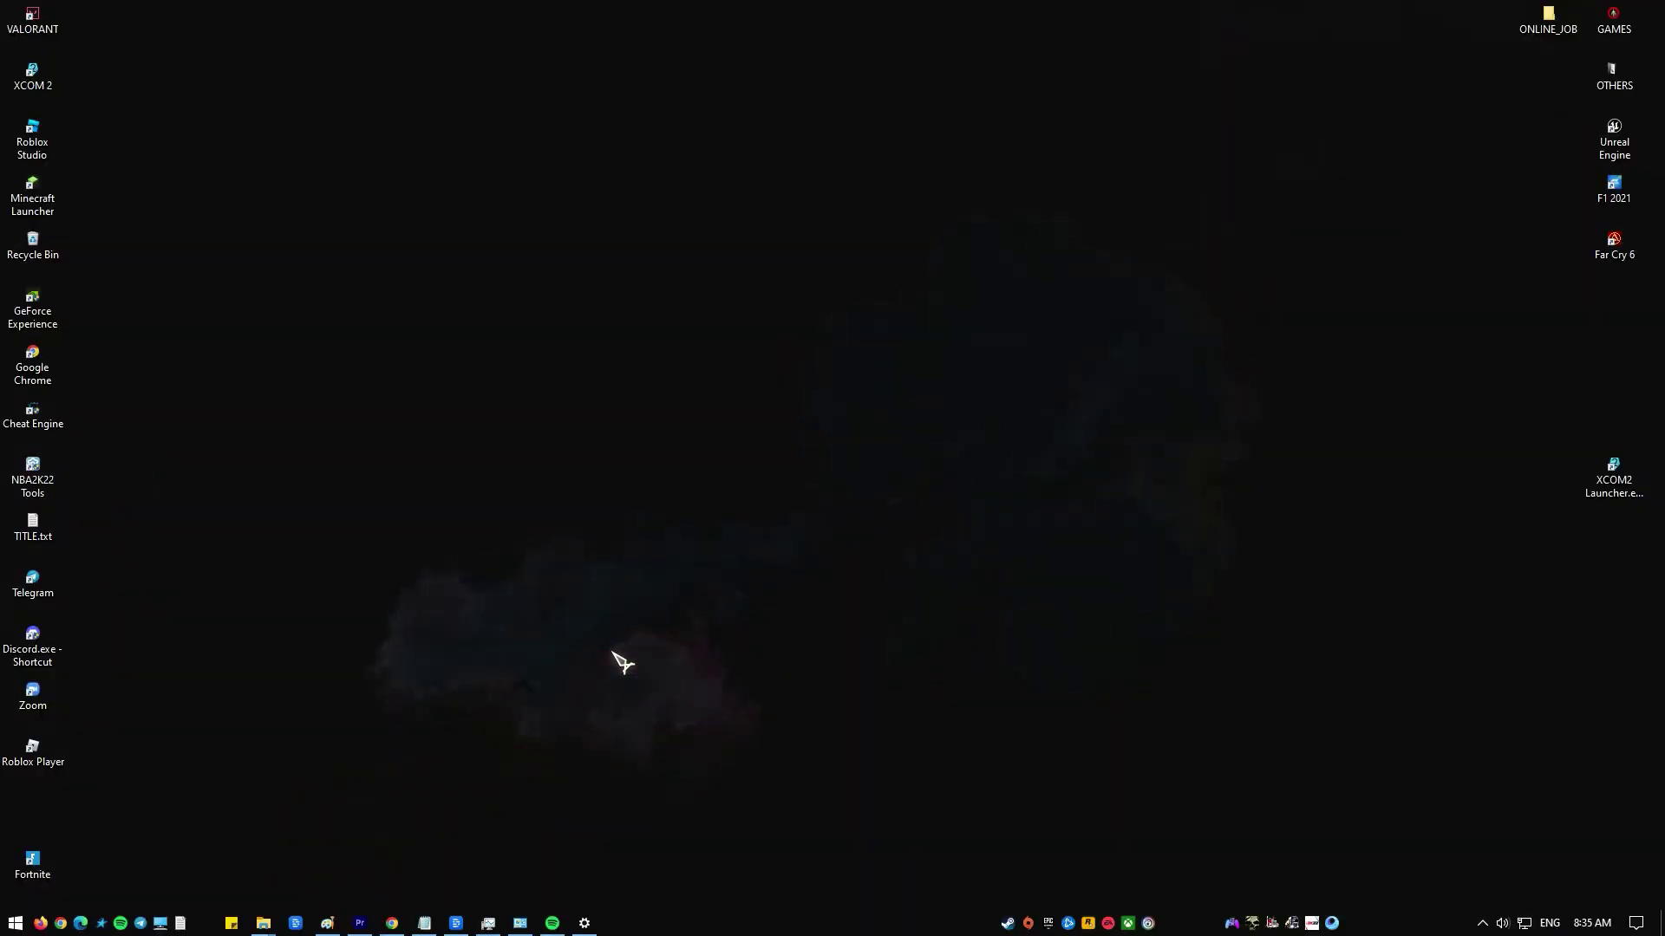
key("super")
type("servi")
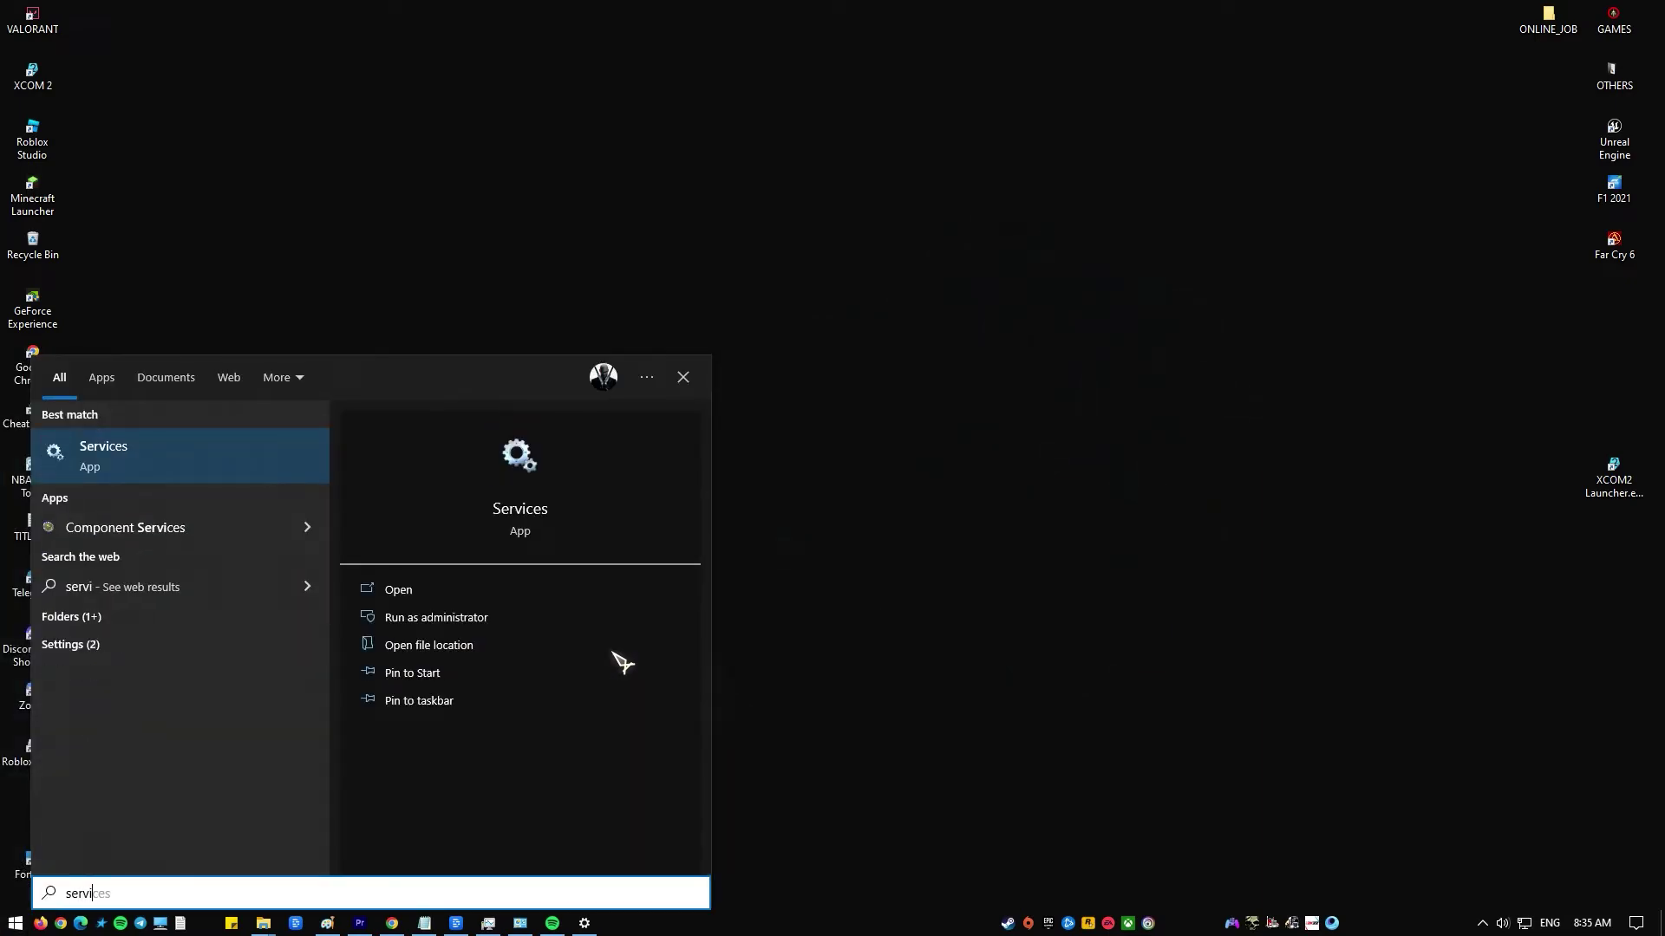
left_click(232, 469)
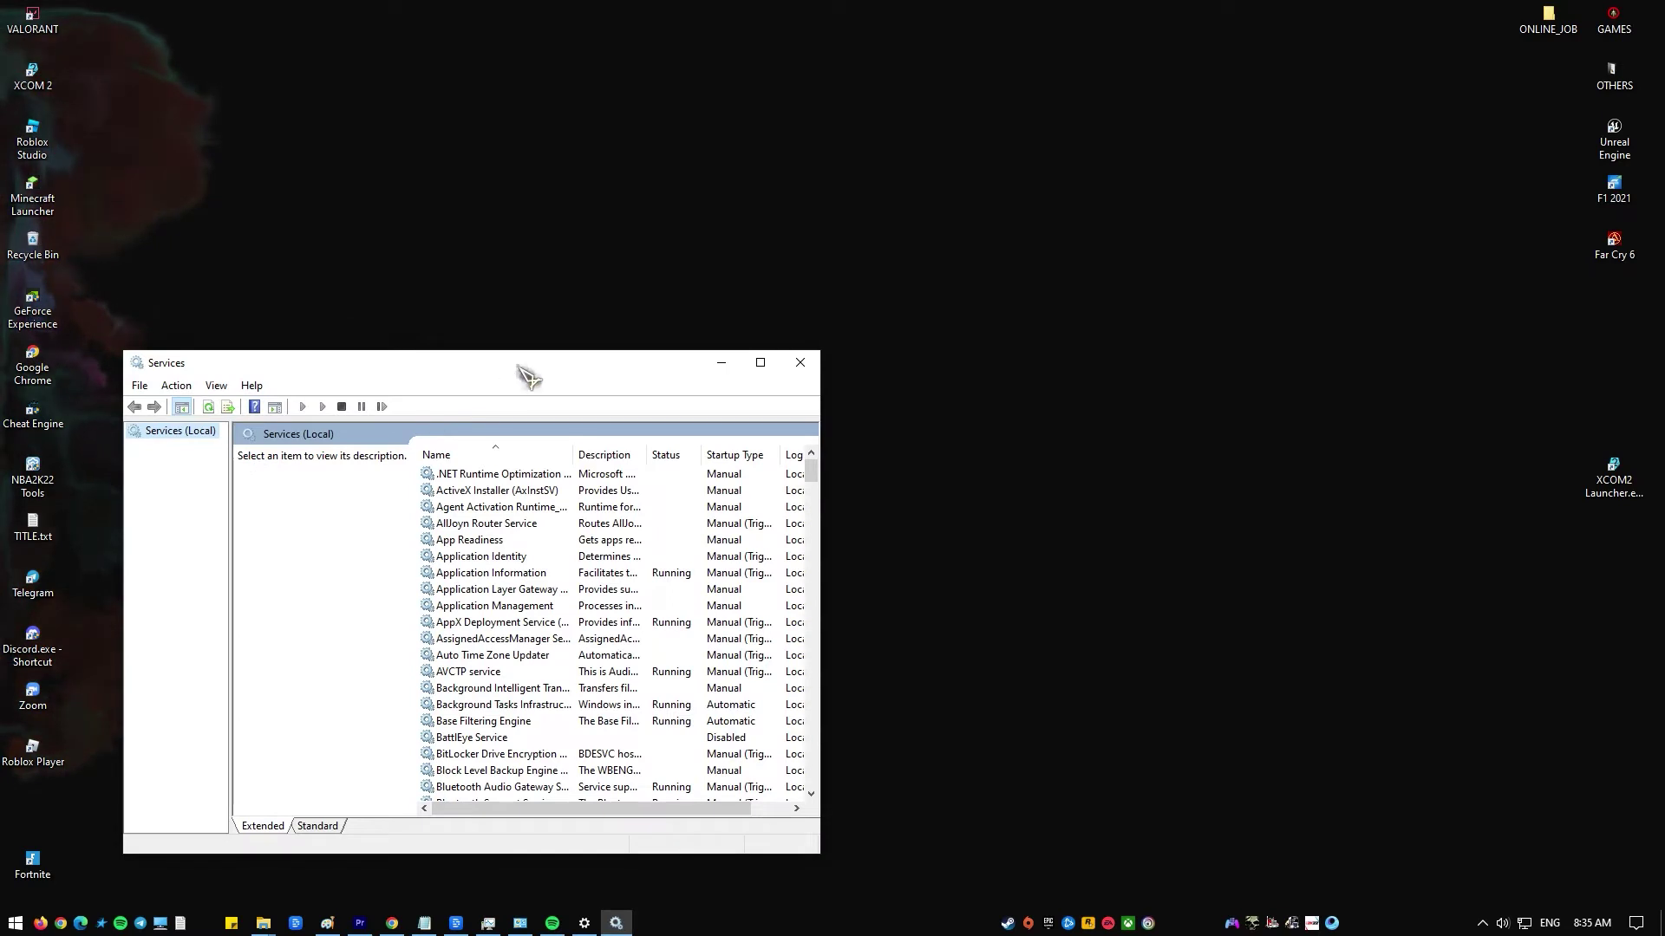
left_click_drag(520, 368, 834, 187)
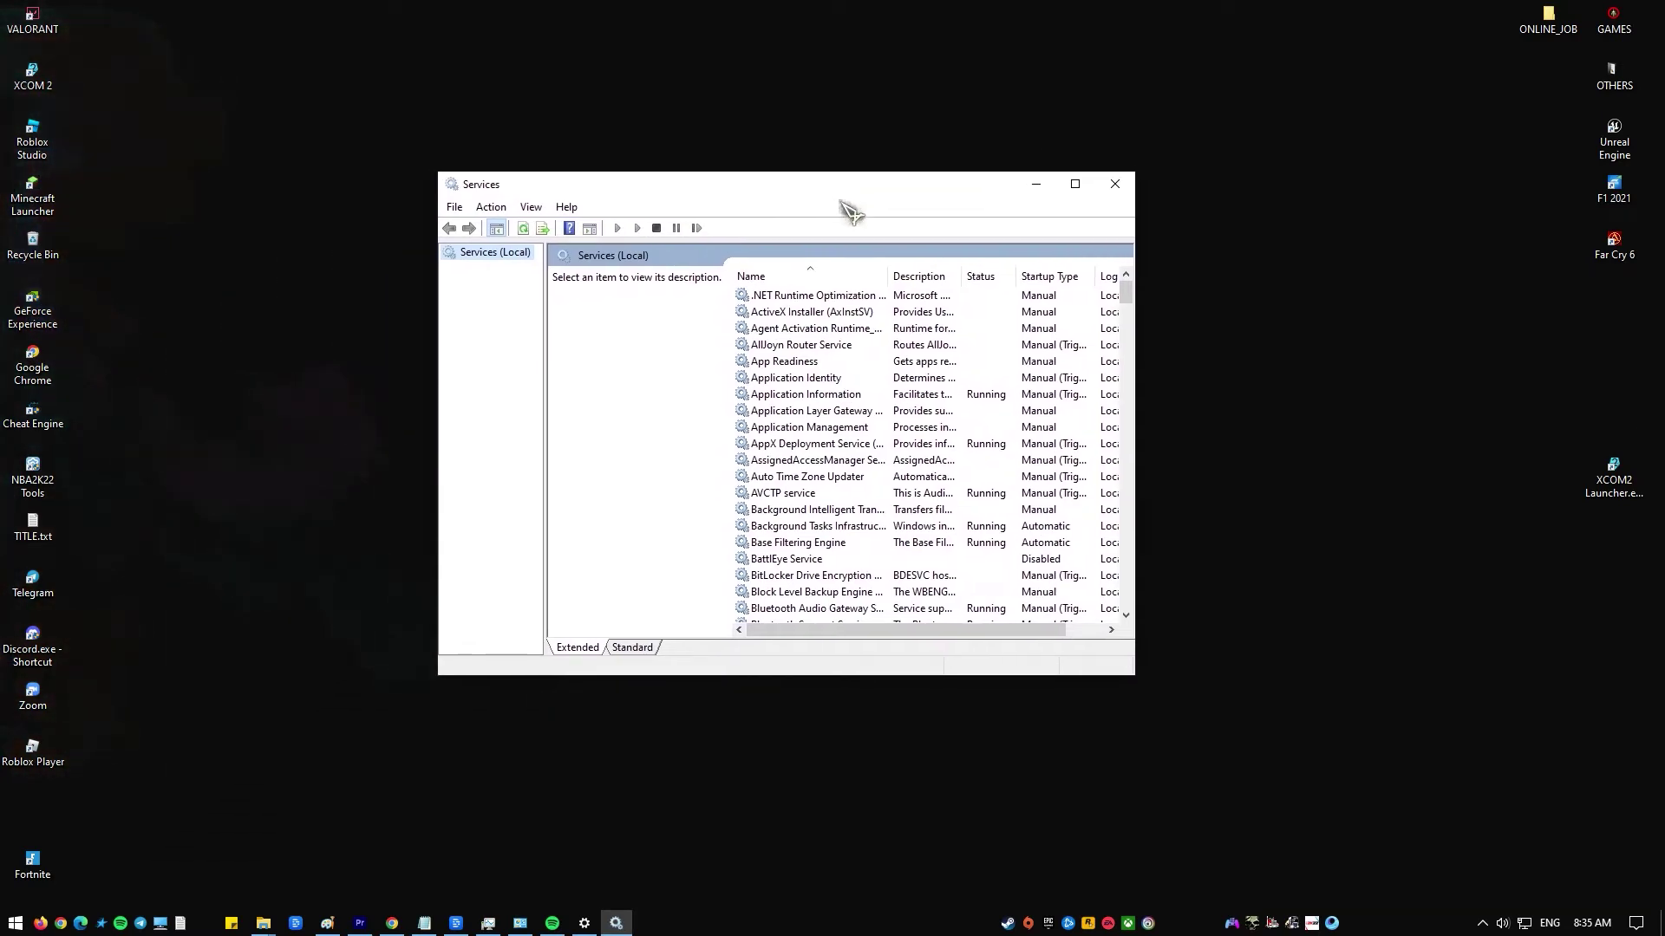
left_click(834, 431)
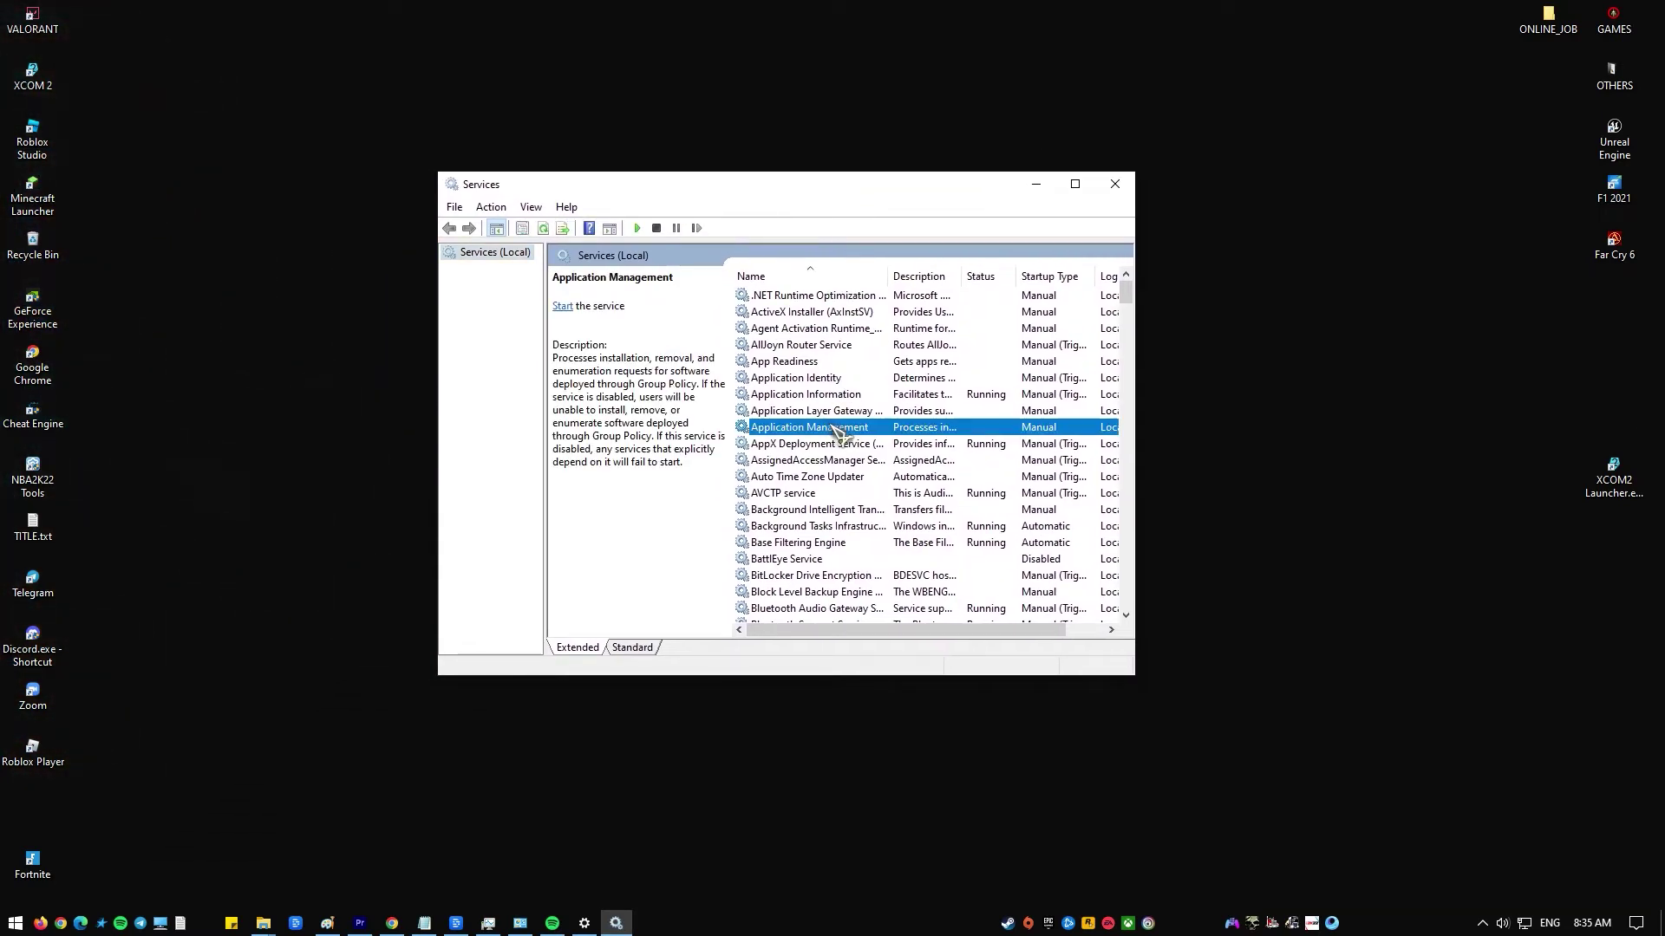
key("d")
key("d")
key("d")
key("d")
key("d")
key("d")
key("d")
key("d")
key("d")
key("d")
key("d")
key("d")
key("d")
key("d")
key("d")
key("d")
key("d")
key("d")
key("d")
key("d")
key("d")
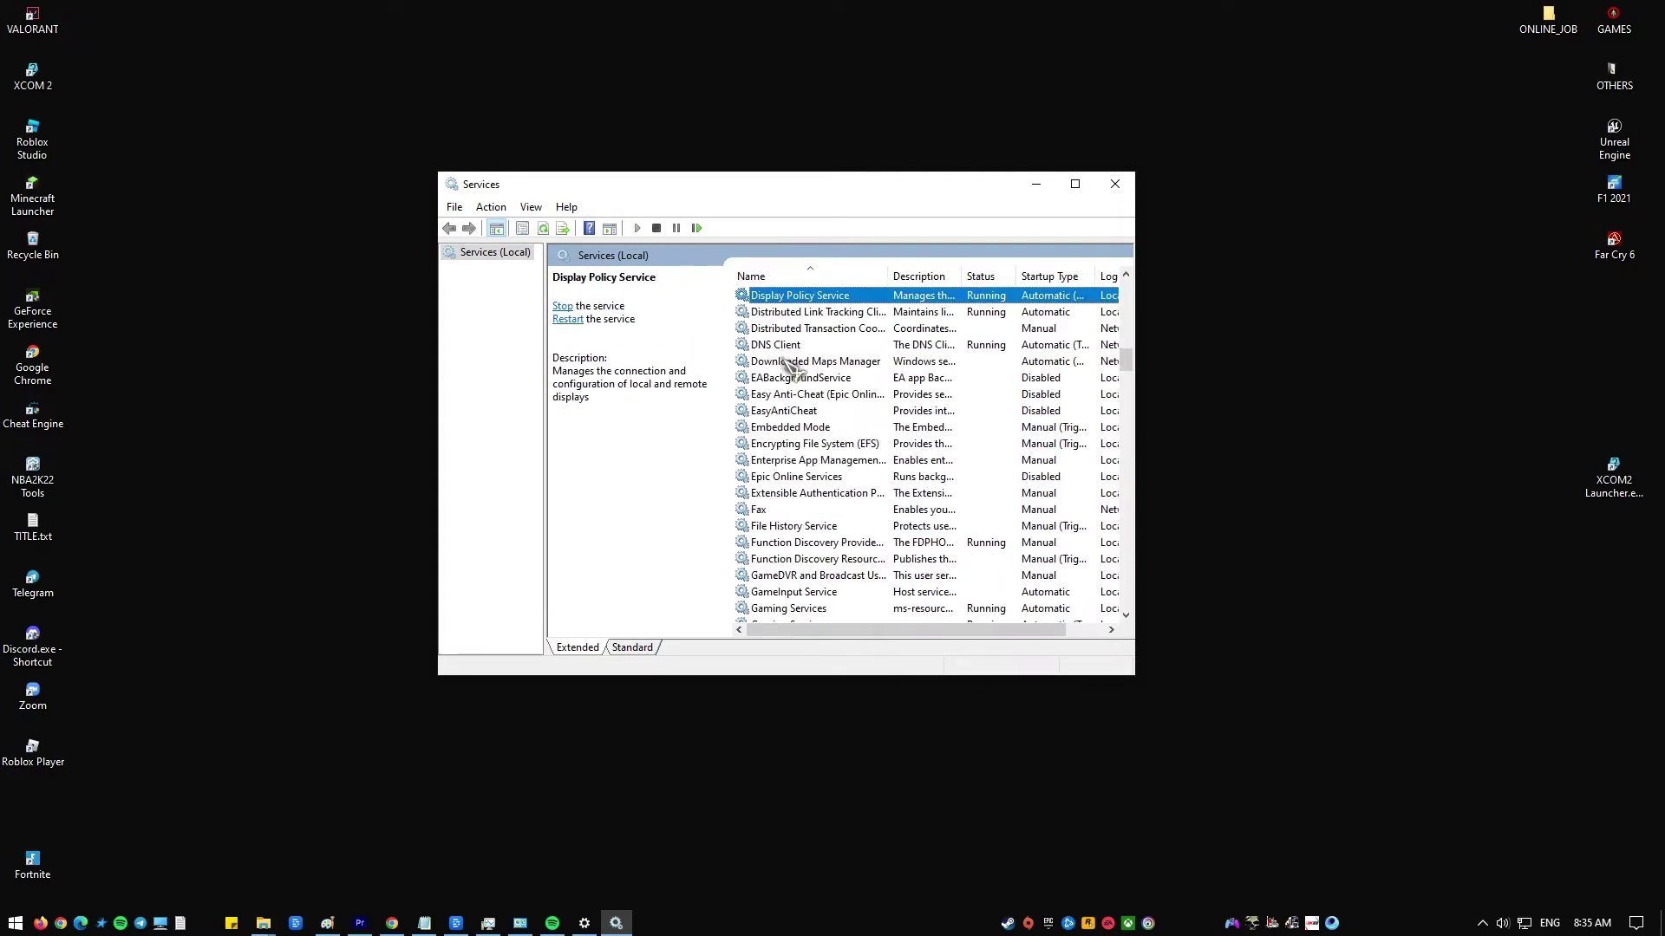
key("d")
key("d")
key("d")
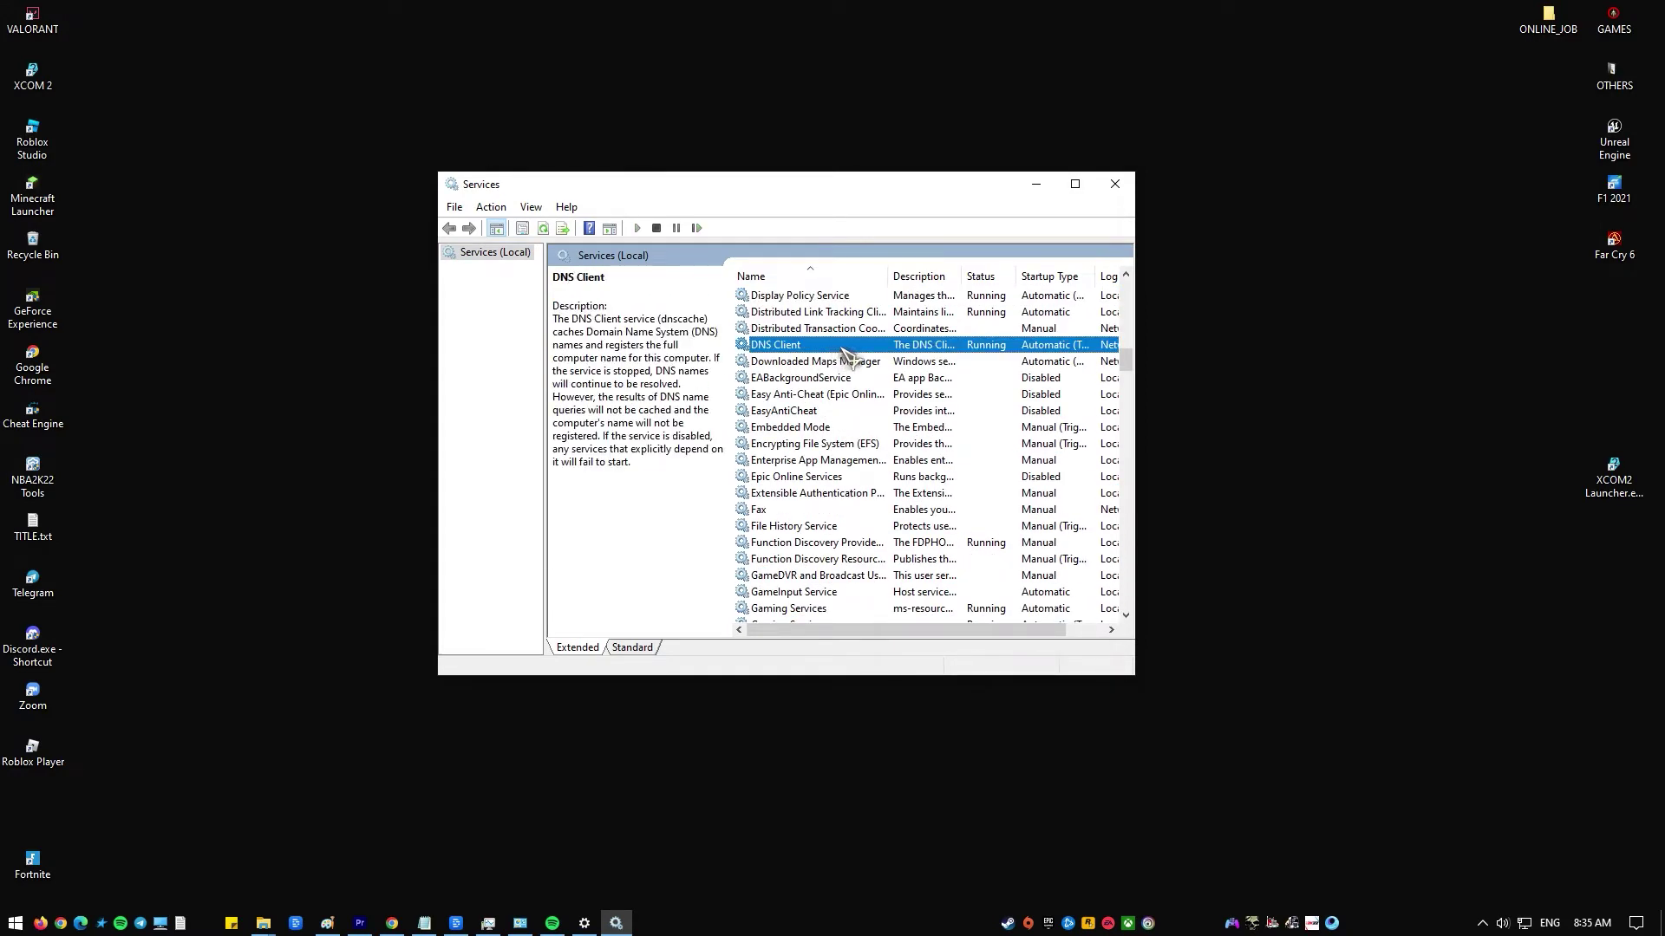
right_click(840, 348)
left_click(962, 511)
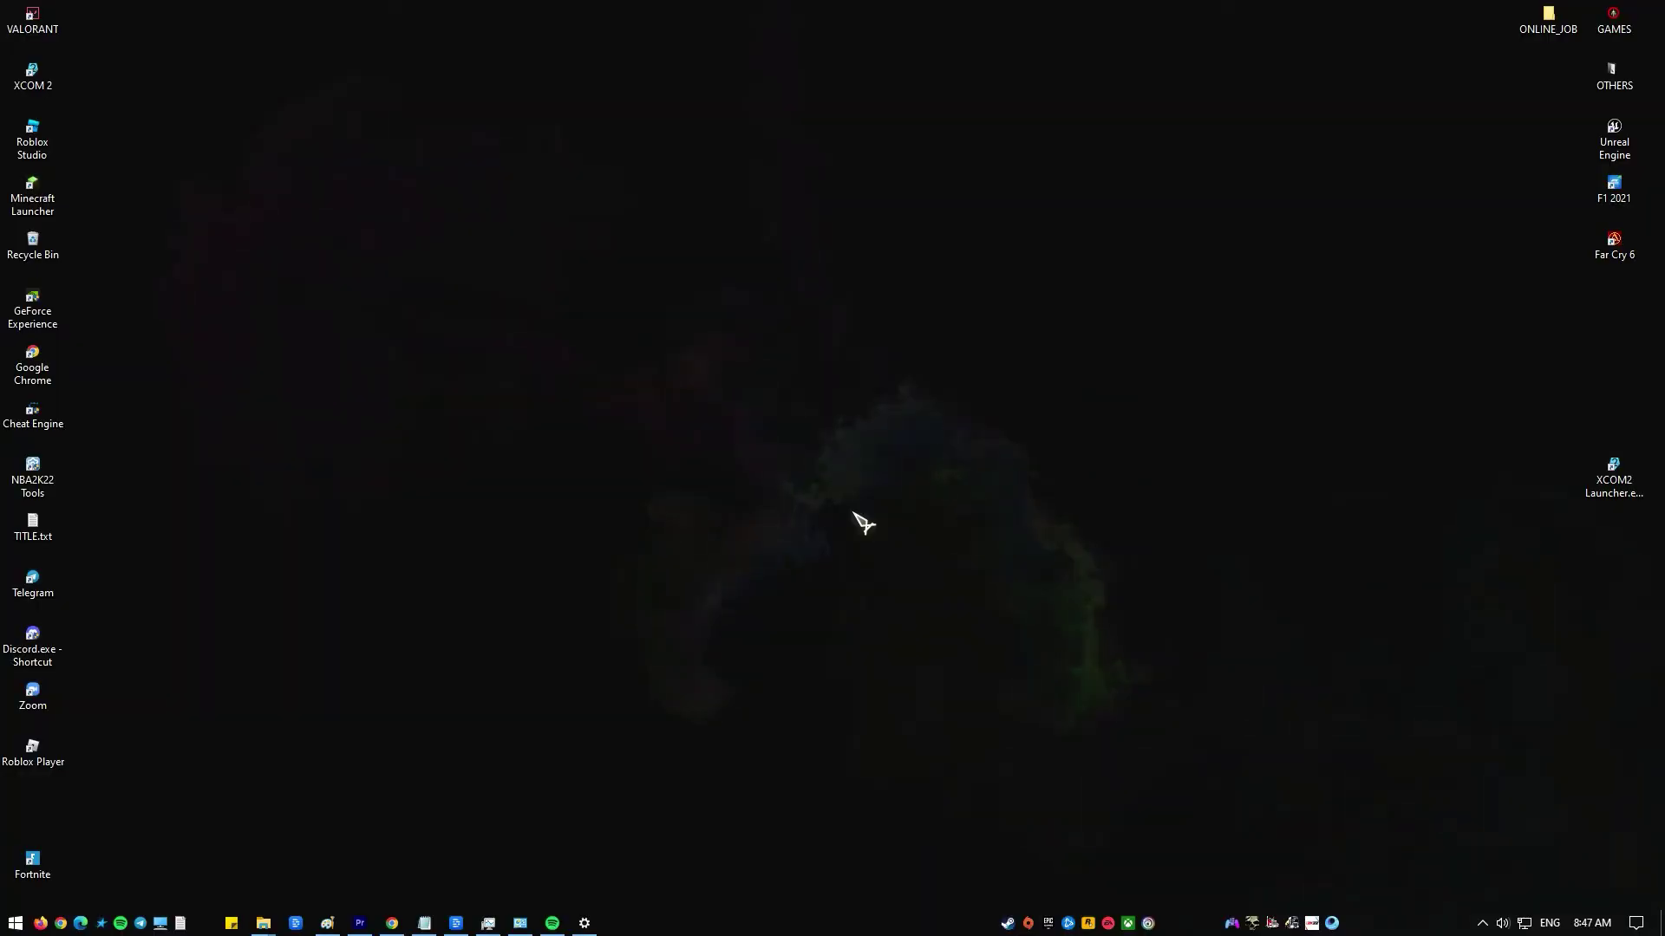
key("super")
- Launch Device Manager with devmgmt.msc and expand Network adapters
key("super+r")
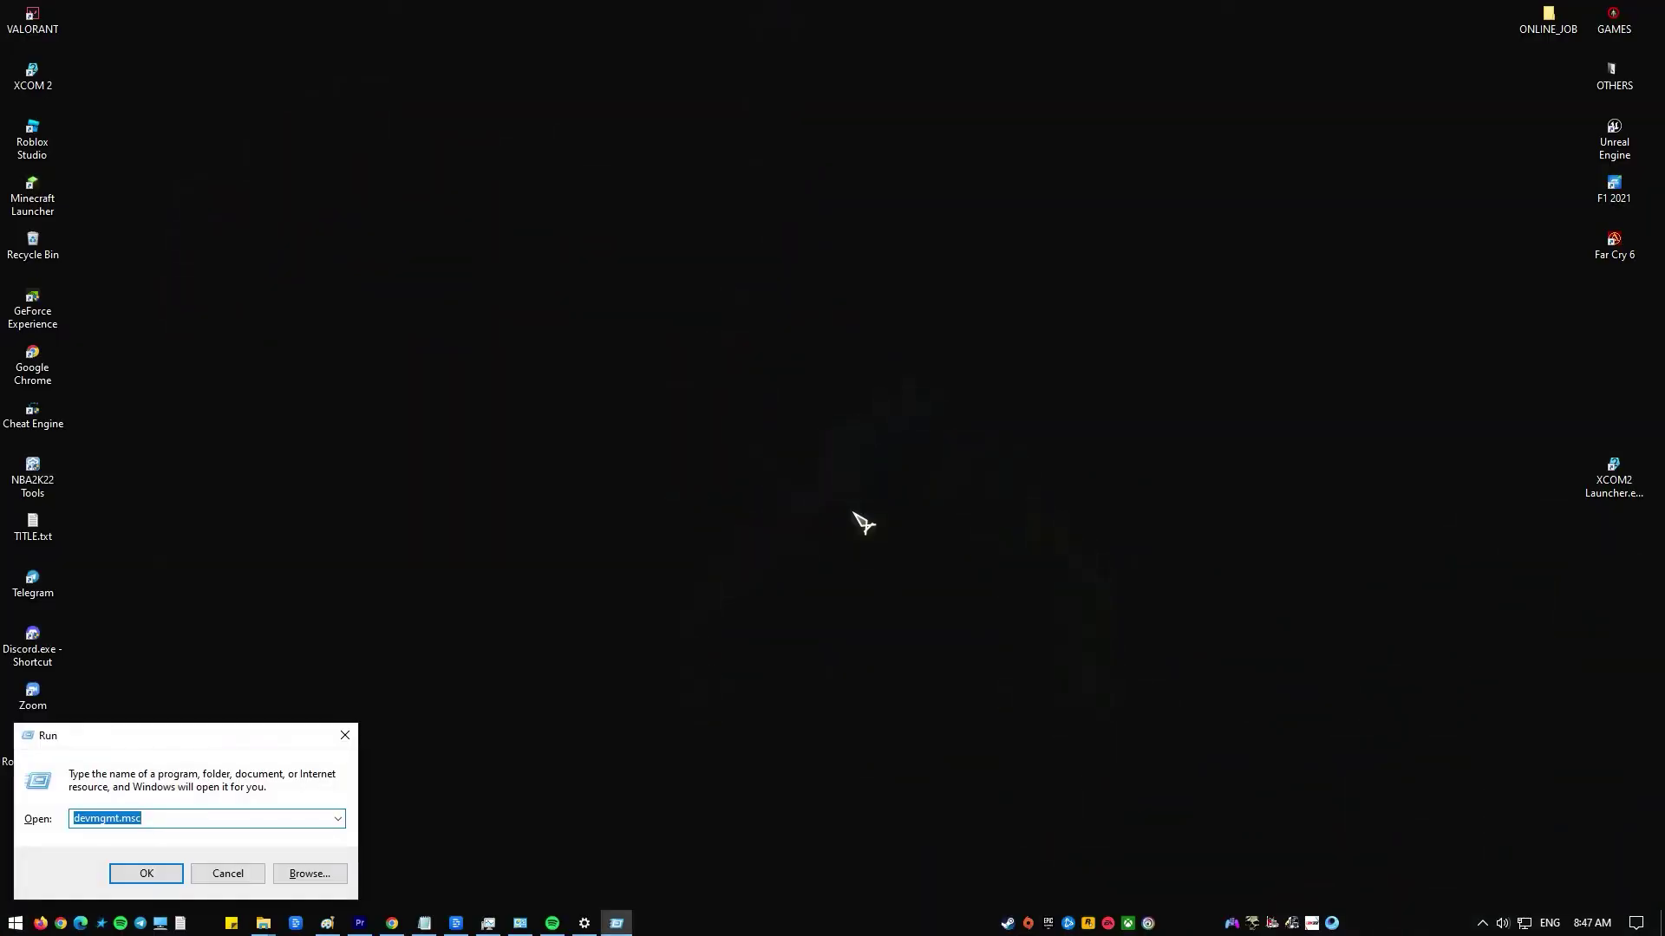
left_click(171, 818)
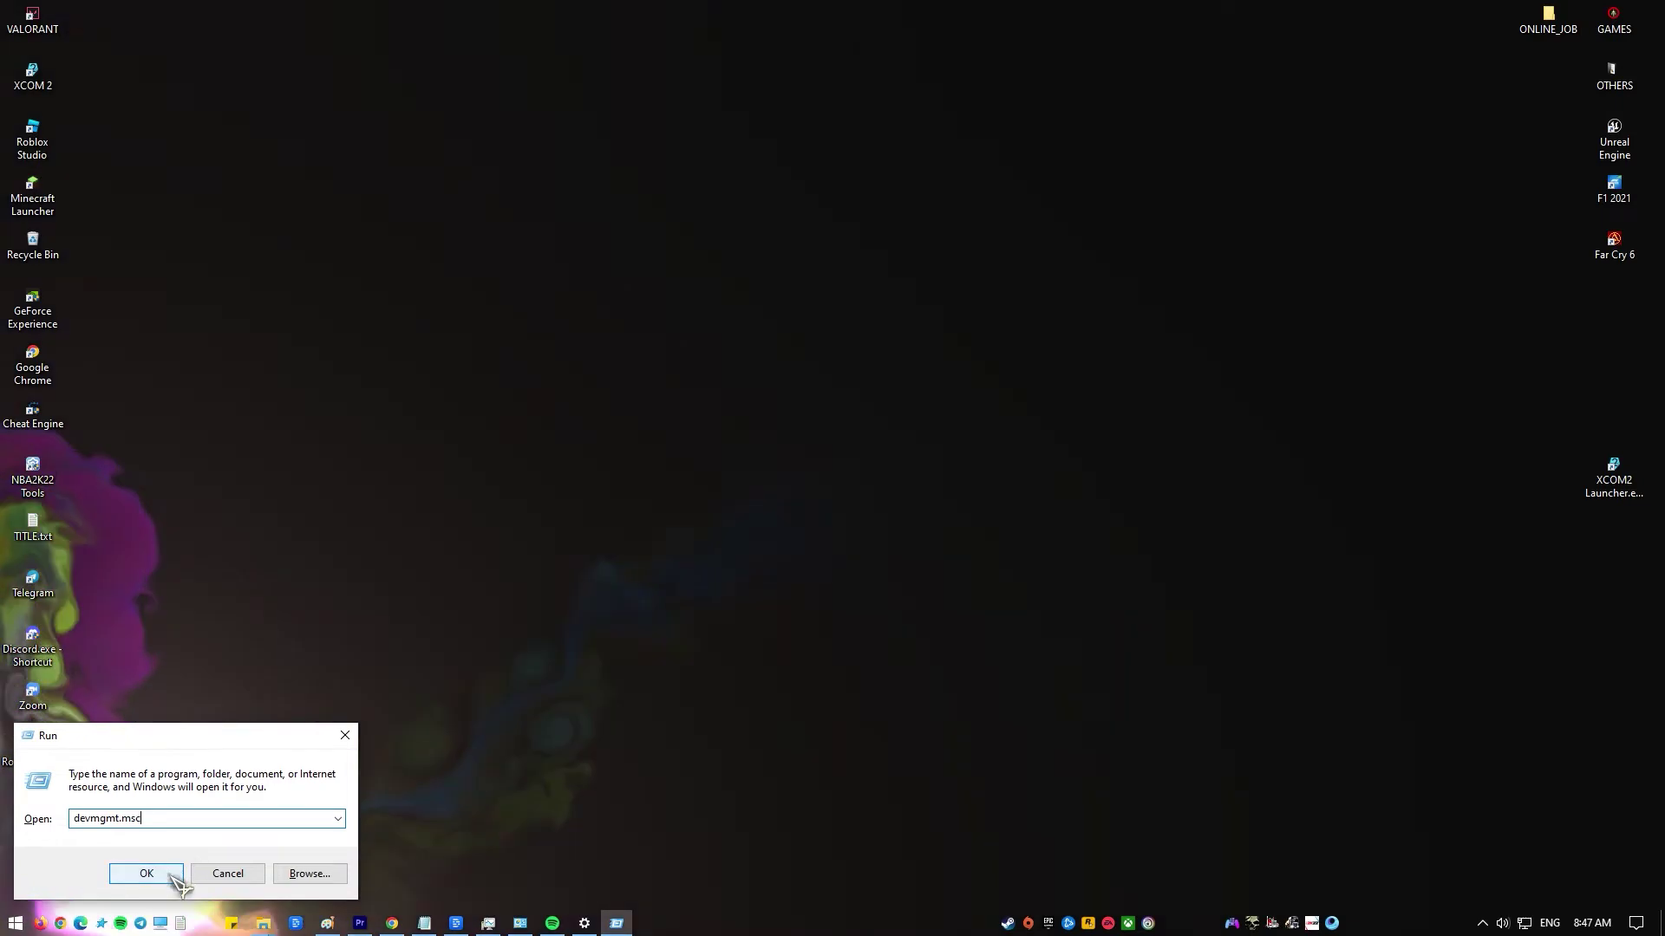
left_click(147, 873)
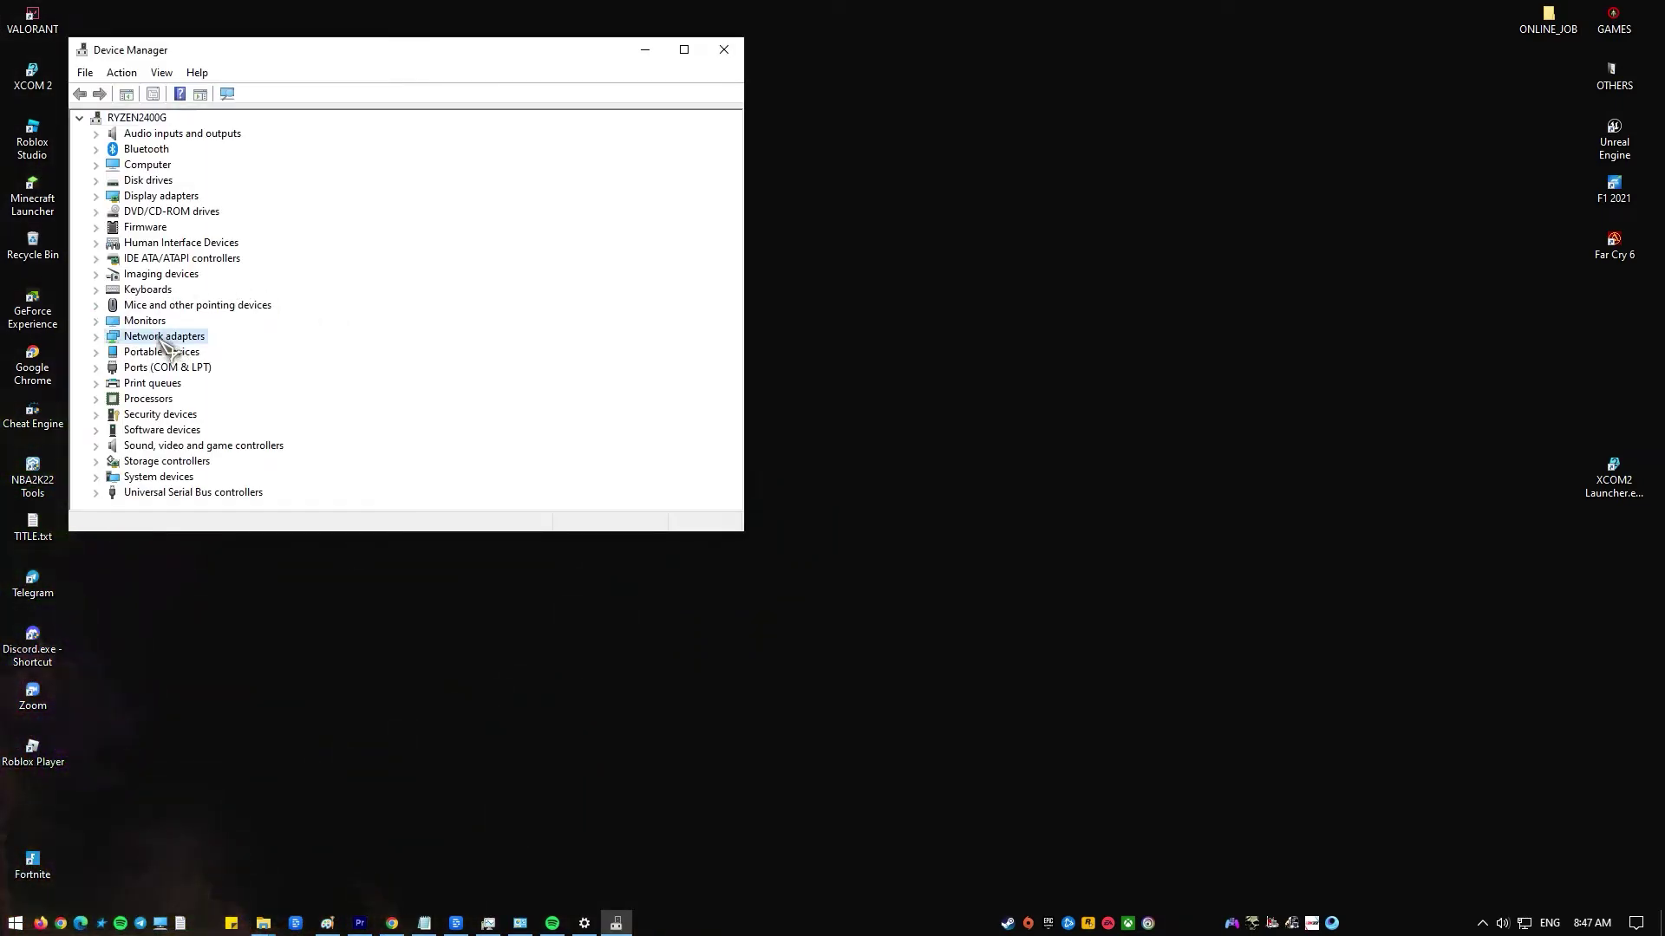
left_click(97, 337)
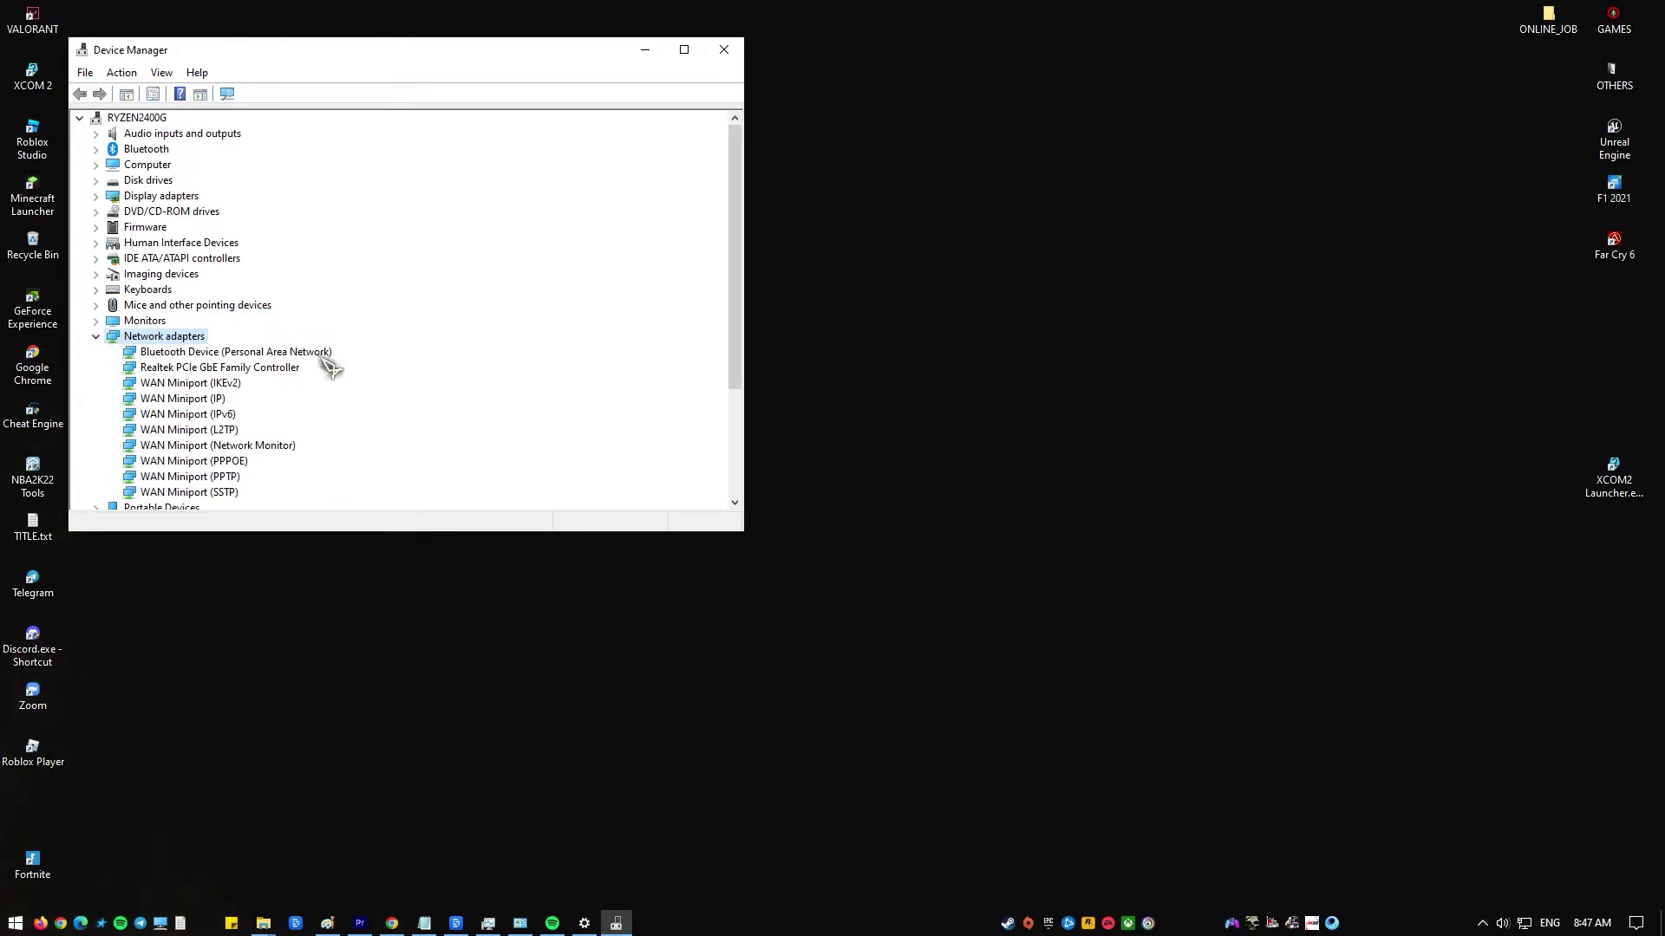
- Reinstall the Realtek PCIe GbE Family Controller driver from the compatible drivers list
right_click(192, 368)
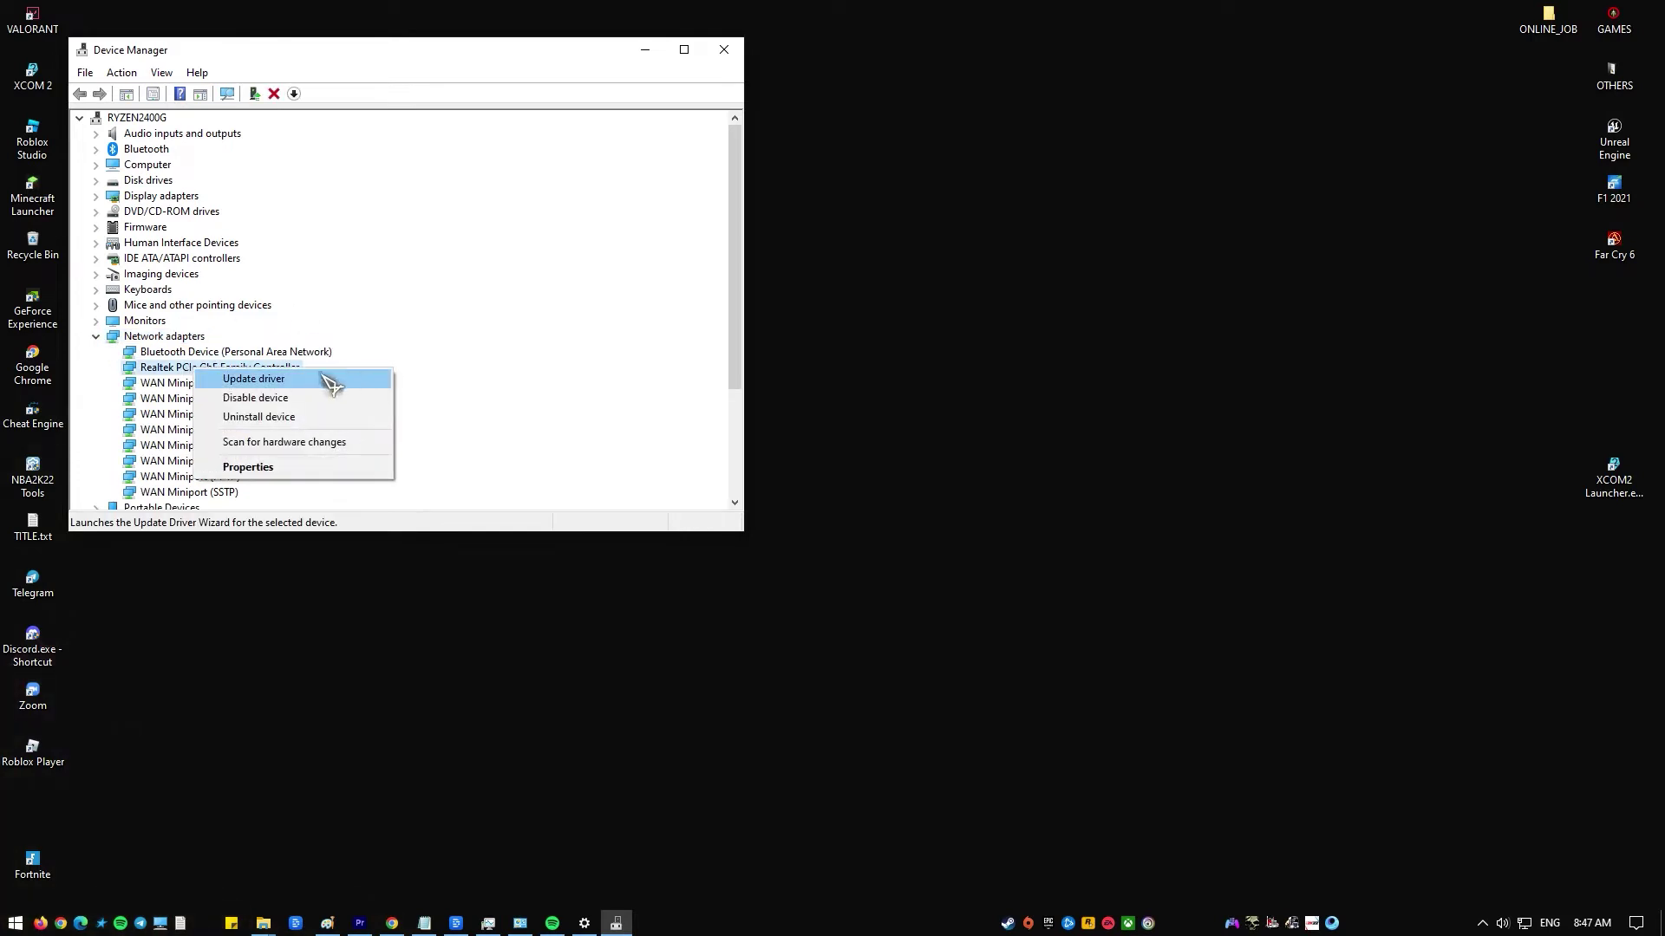
left_click(332, 382)
left_click(459, 371)
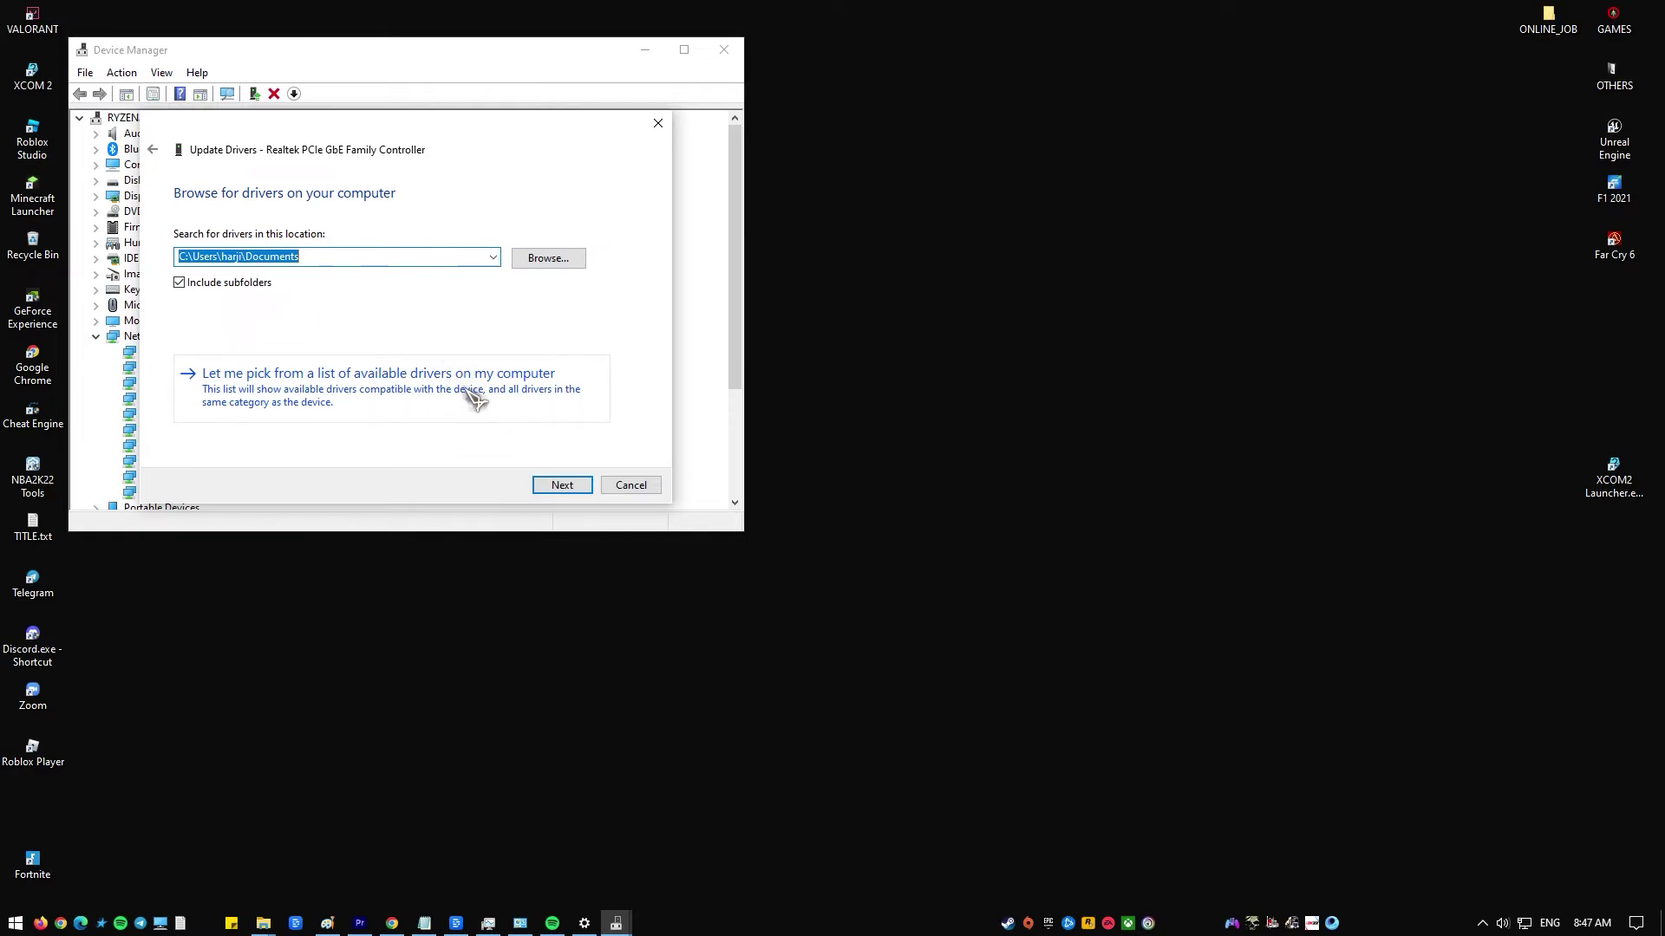
left_click(467, 390)
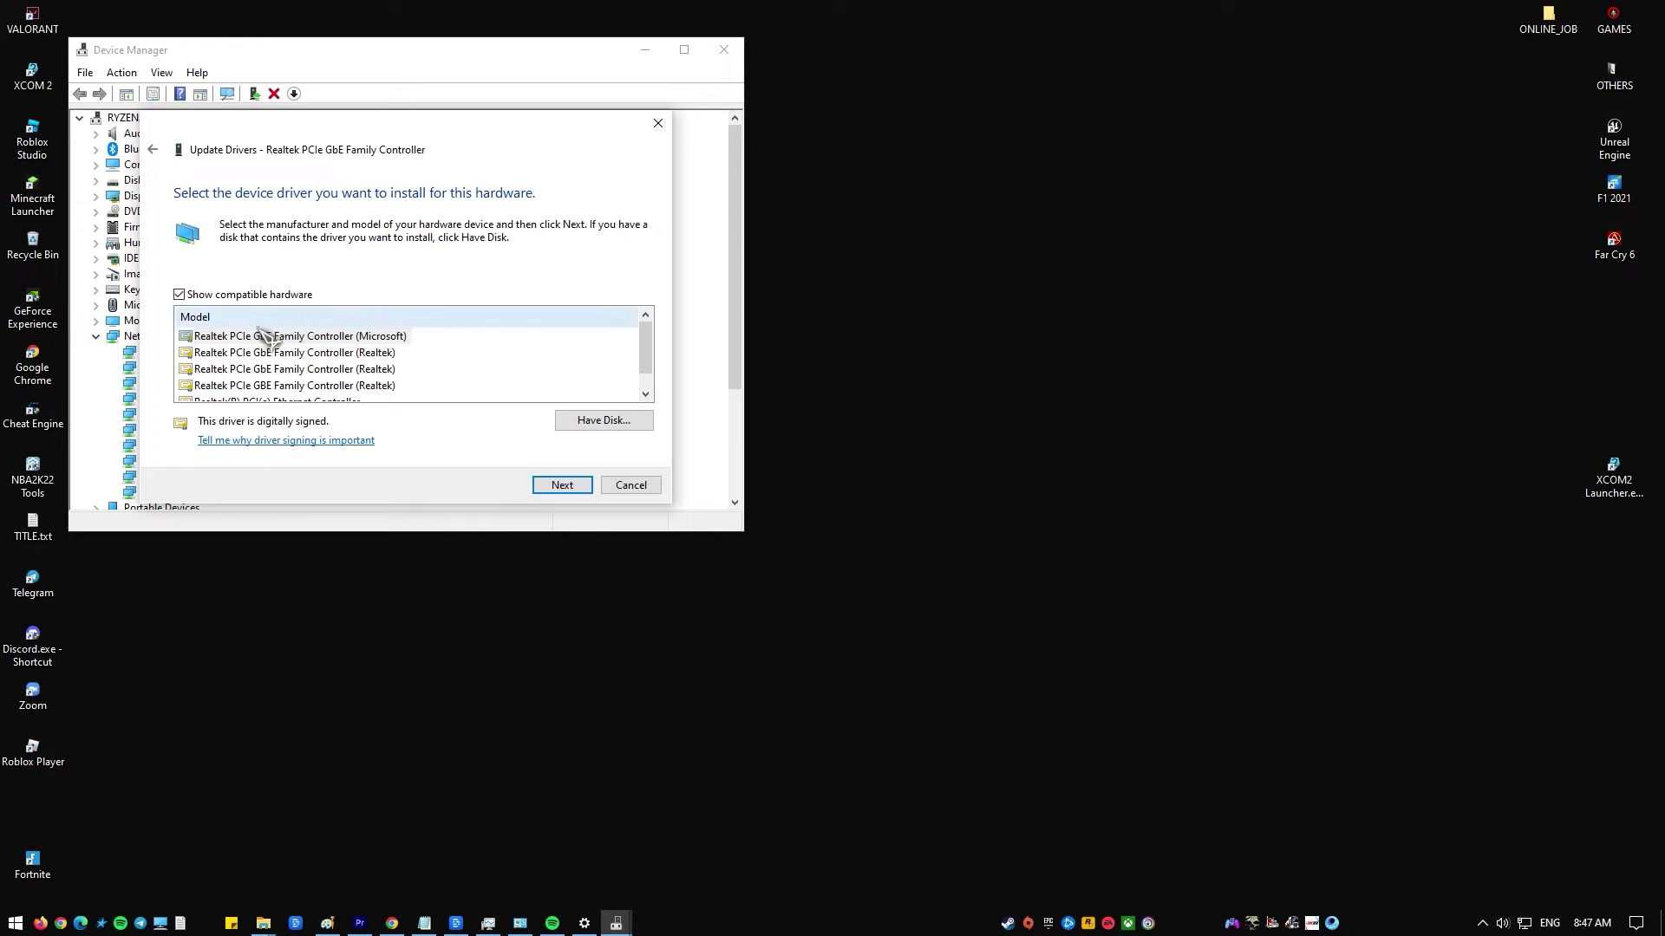
left_click(555, 482)
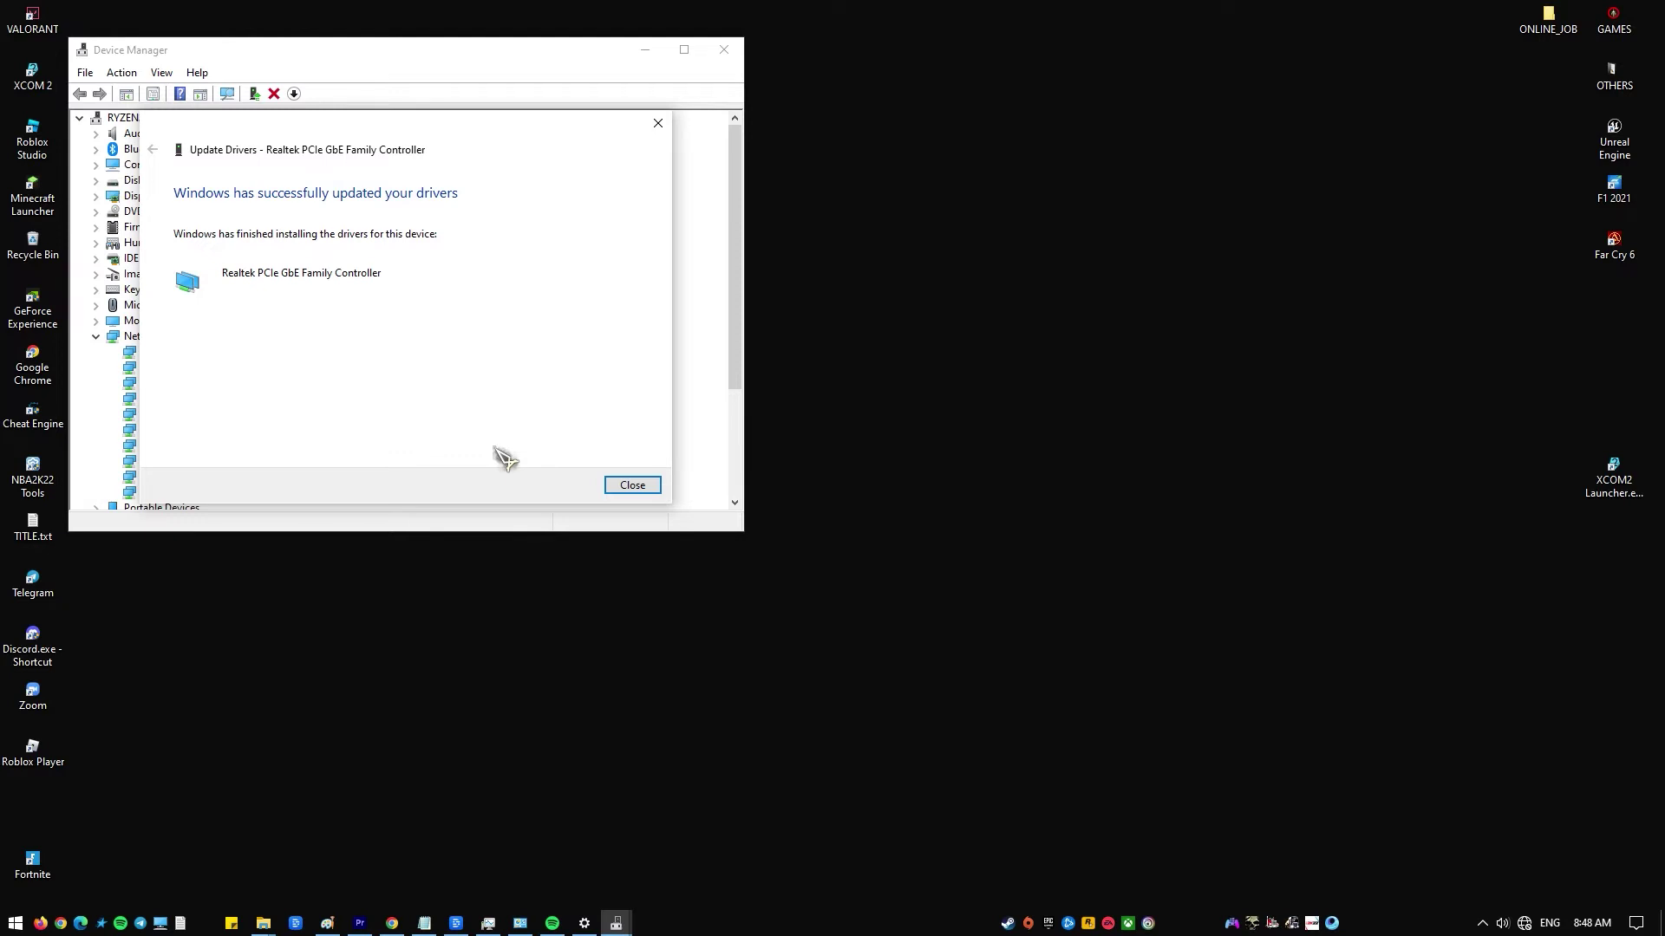
left_click(632, 485)
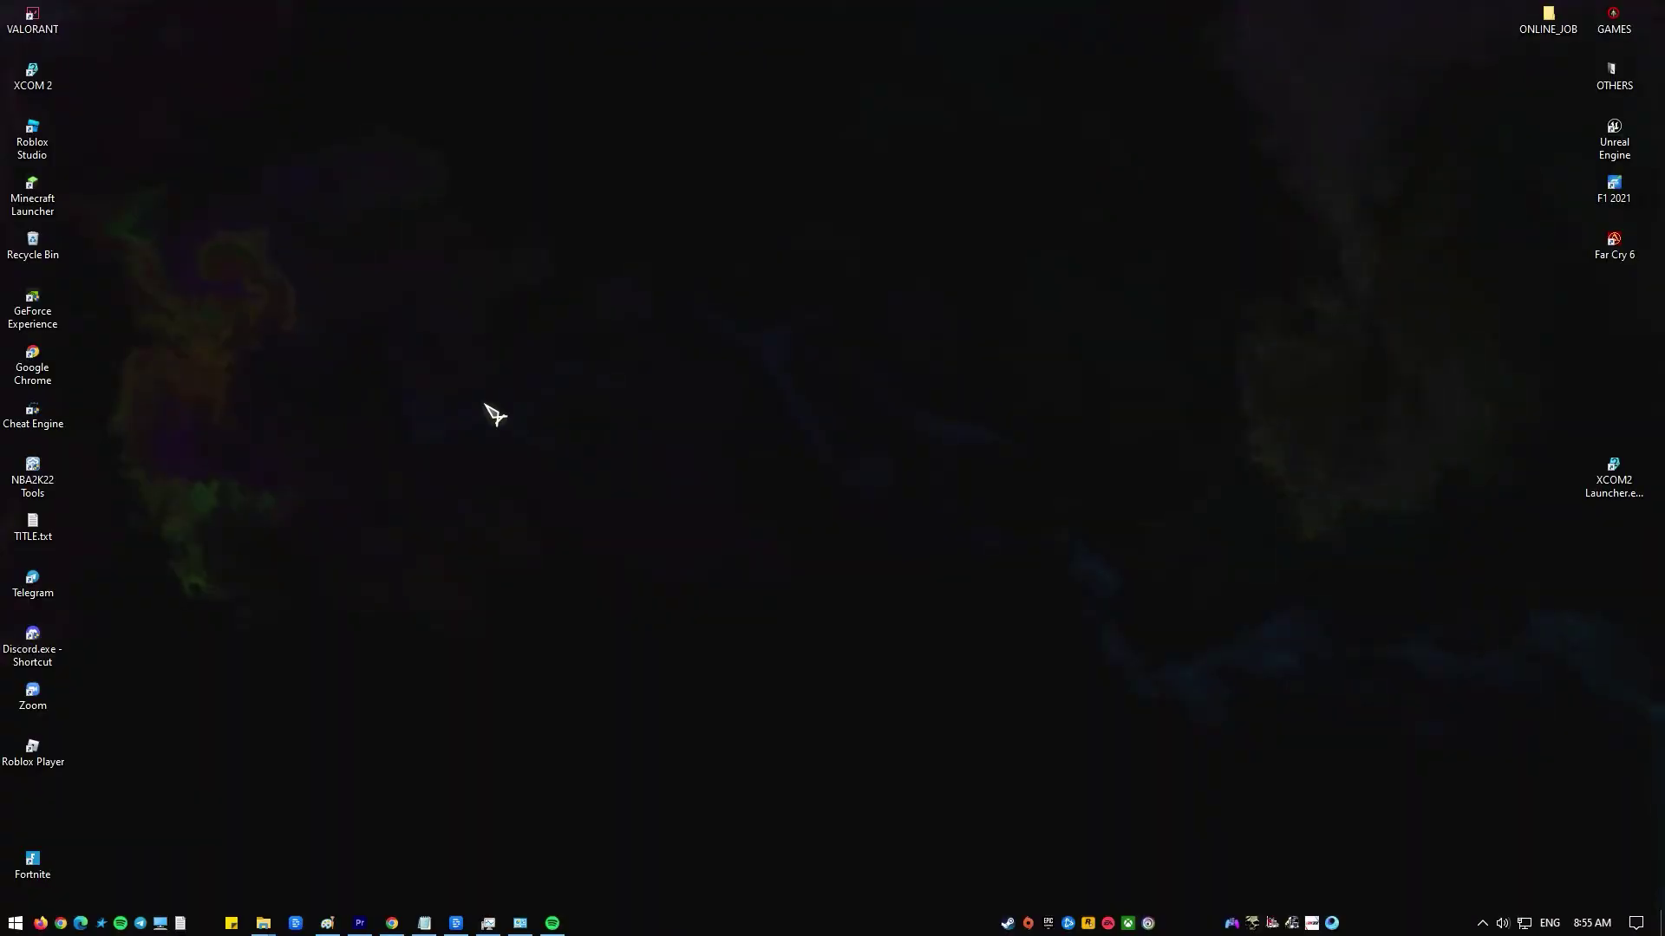
- Open the Network reset page from Settings' Network & Internet Status page
key("super+i")
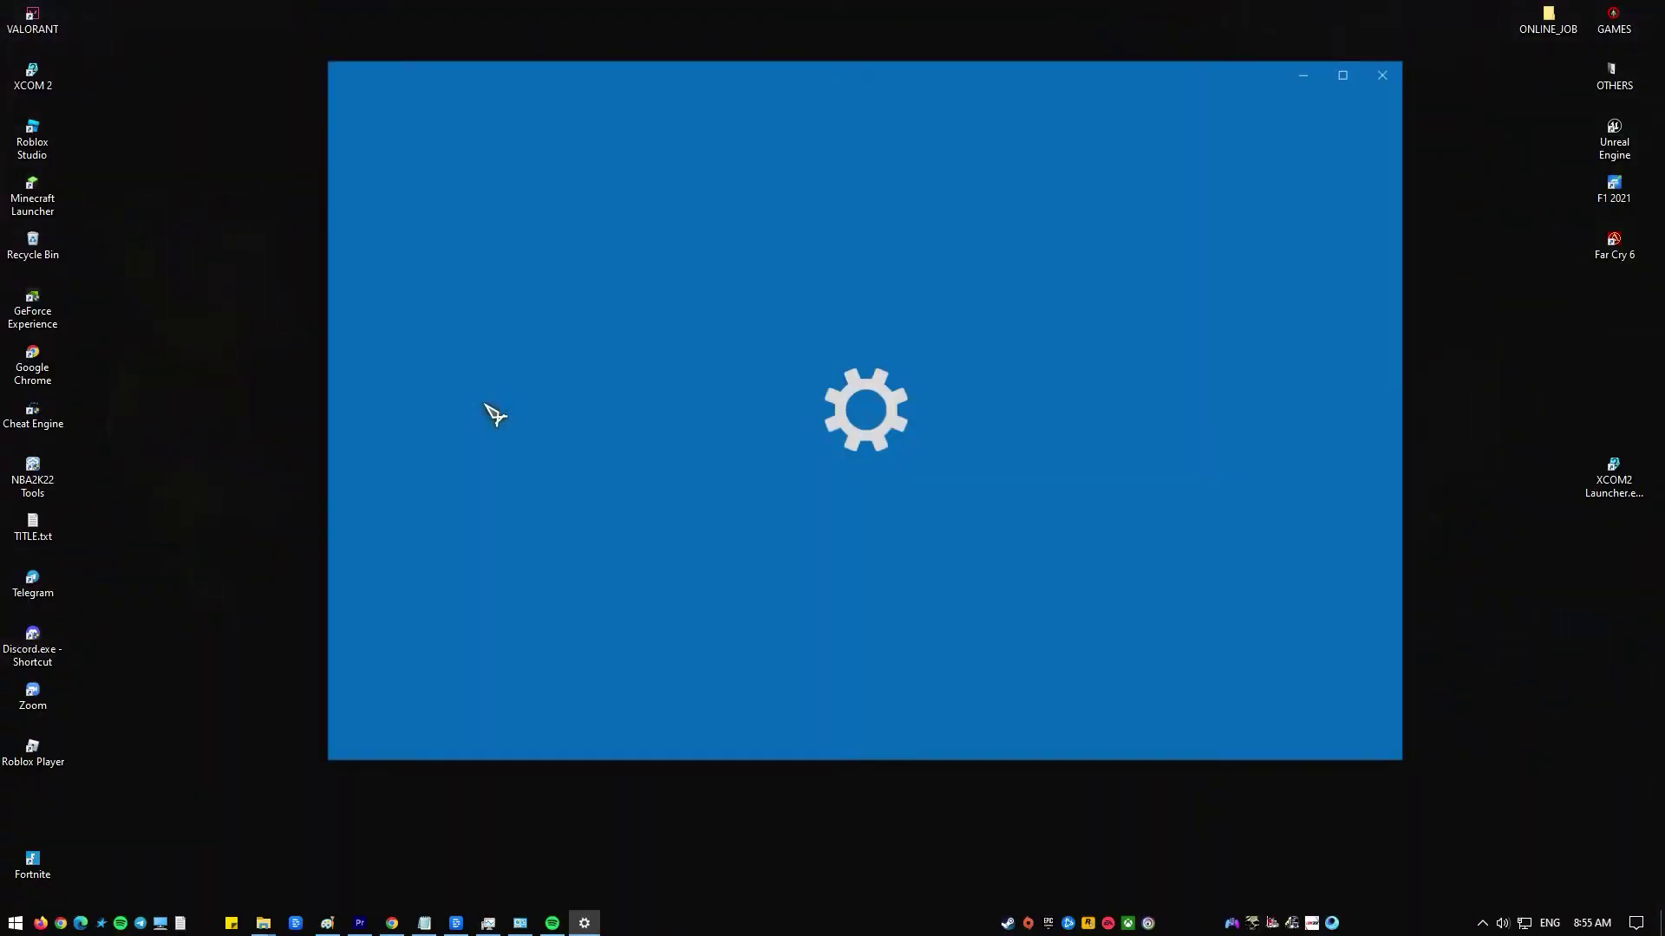
left_click(1159, 369)
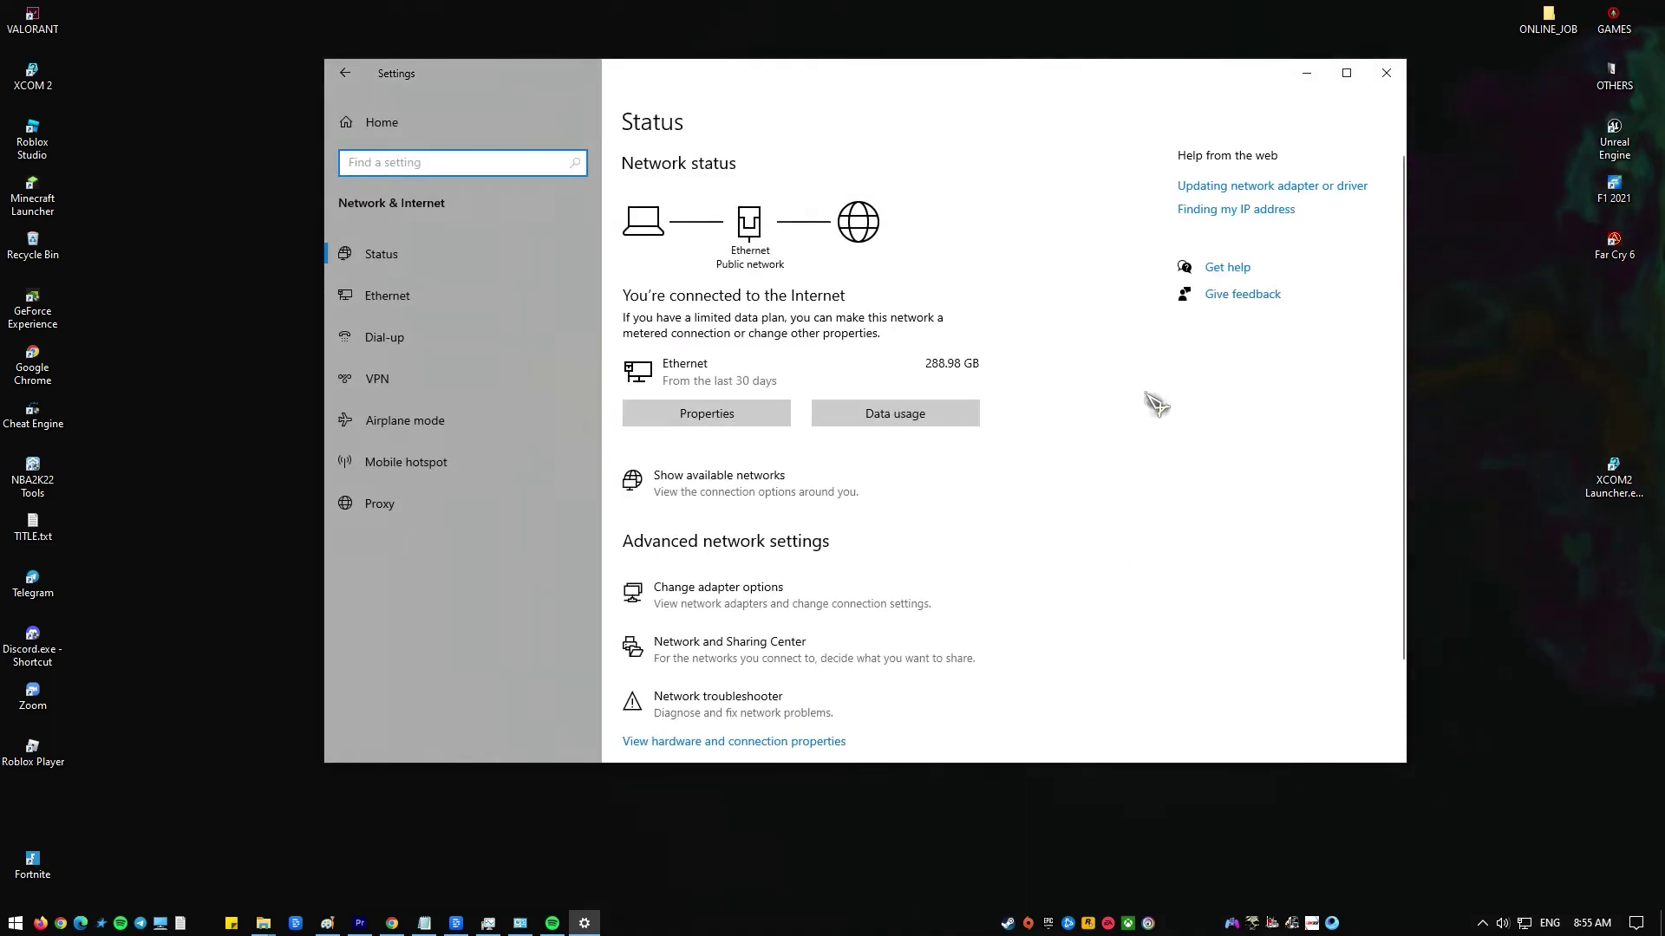
scroll(1098, 390, "down", 3)
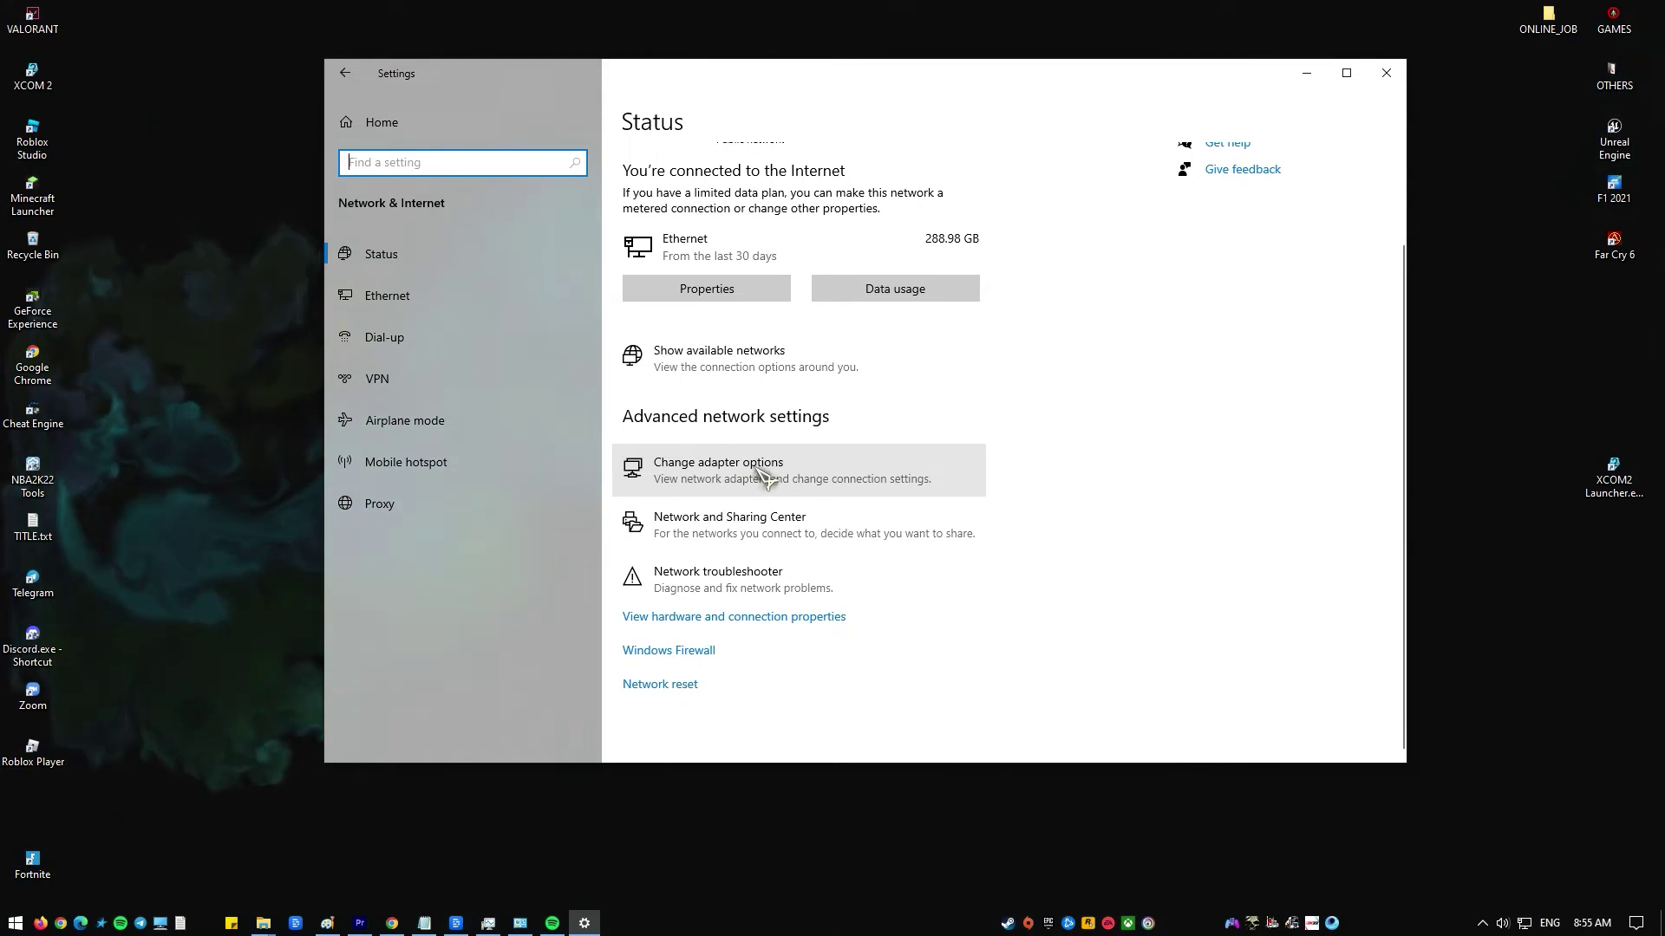
left_click(681, 685)
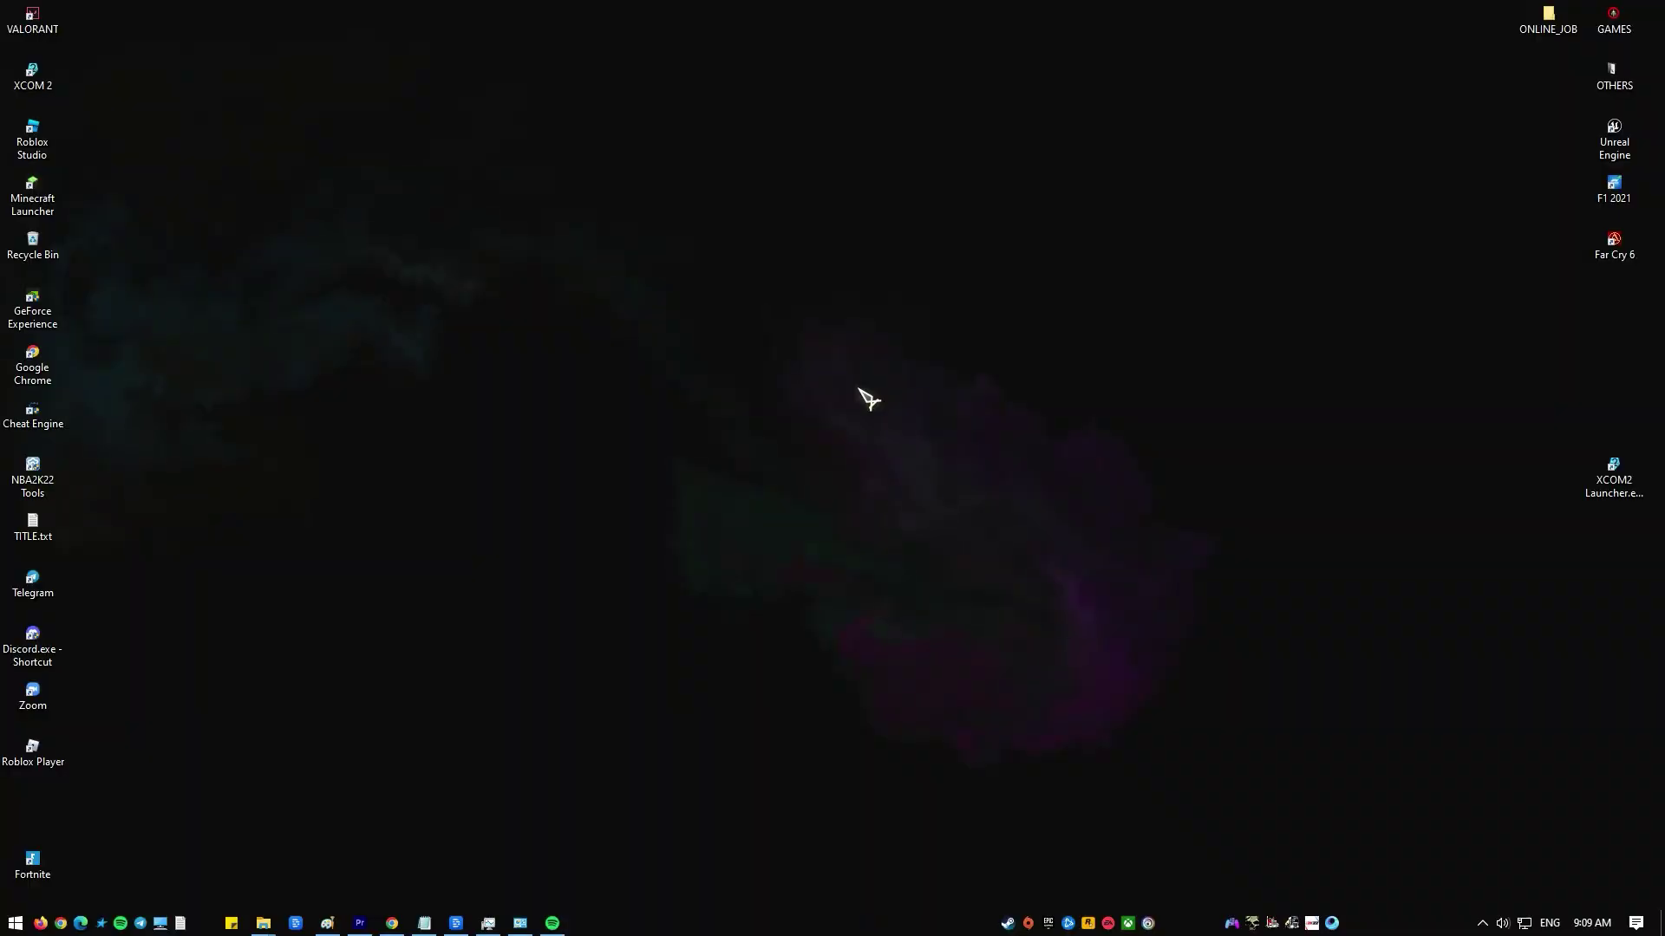
left_click(16, 923)
- Open Windows Security's Firewall & network protection and turn off the Domain network firewall
left_click(159, 857)
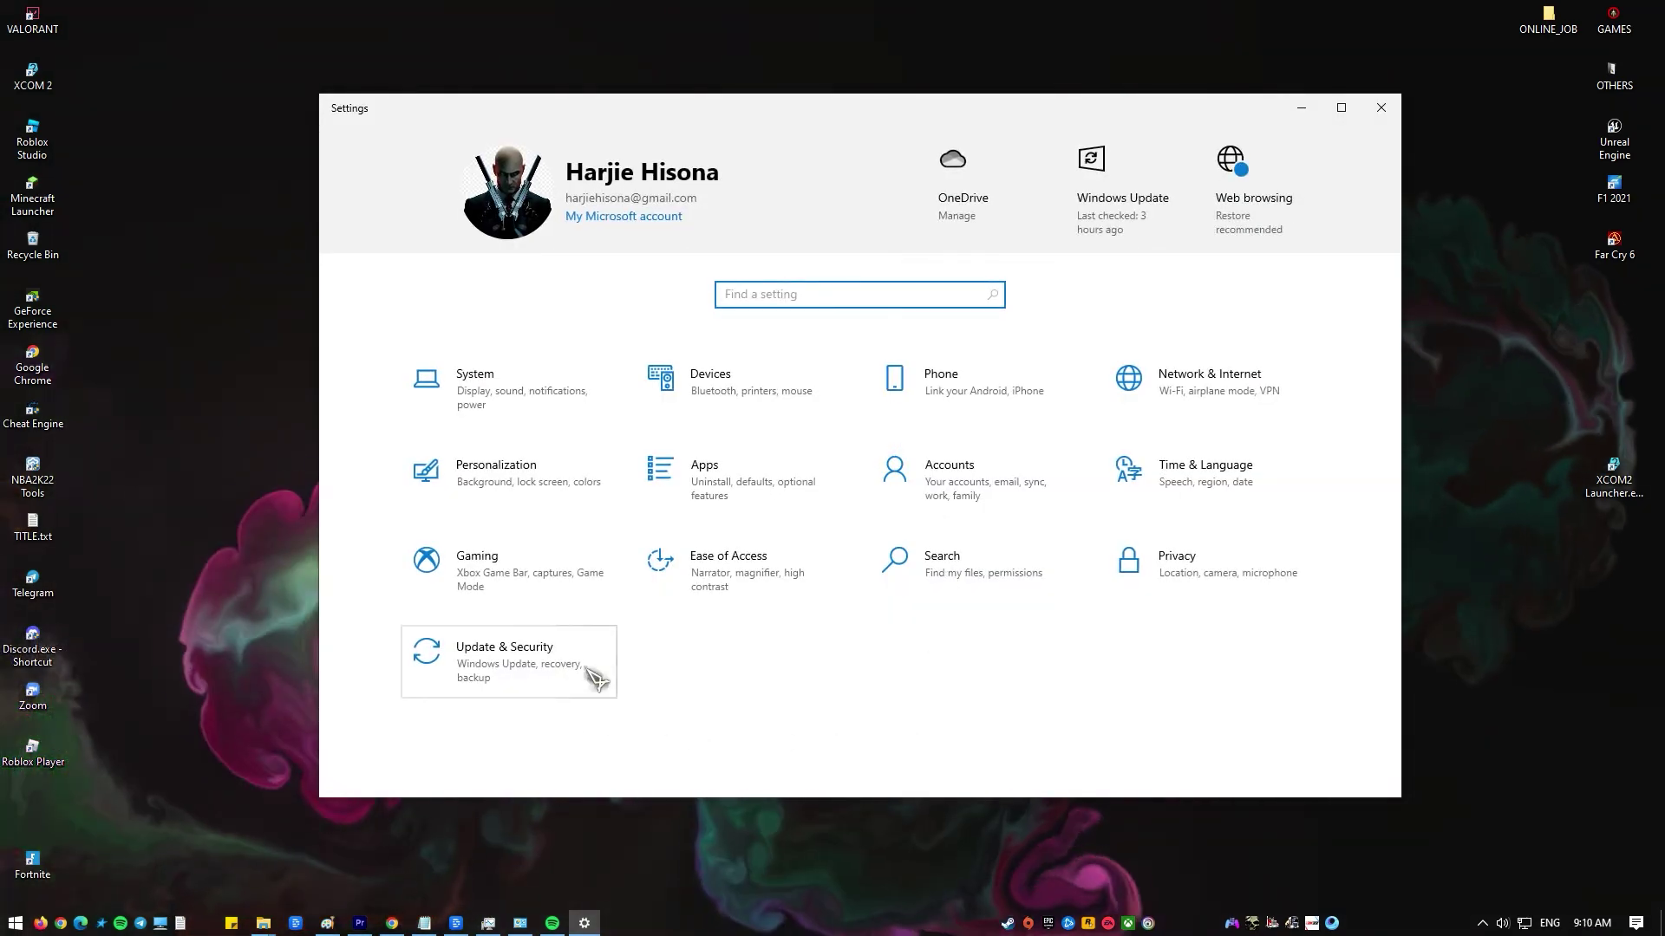
left_click(590, 677)
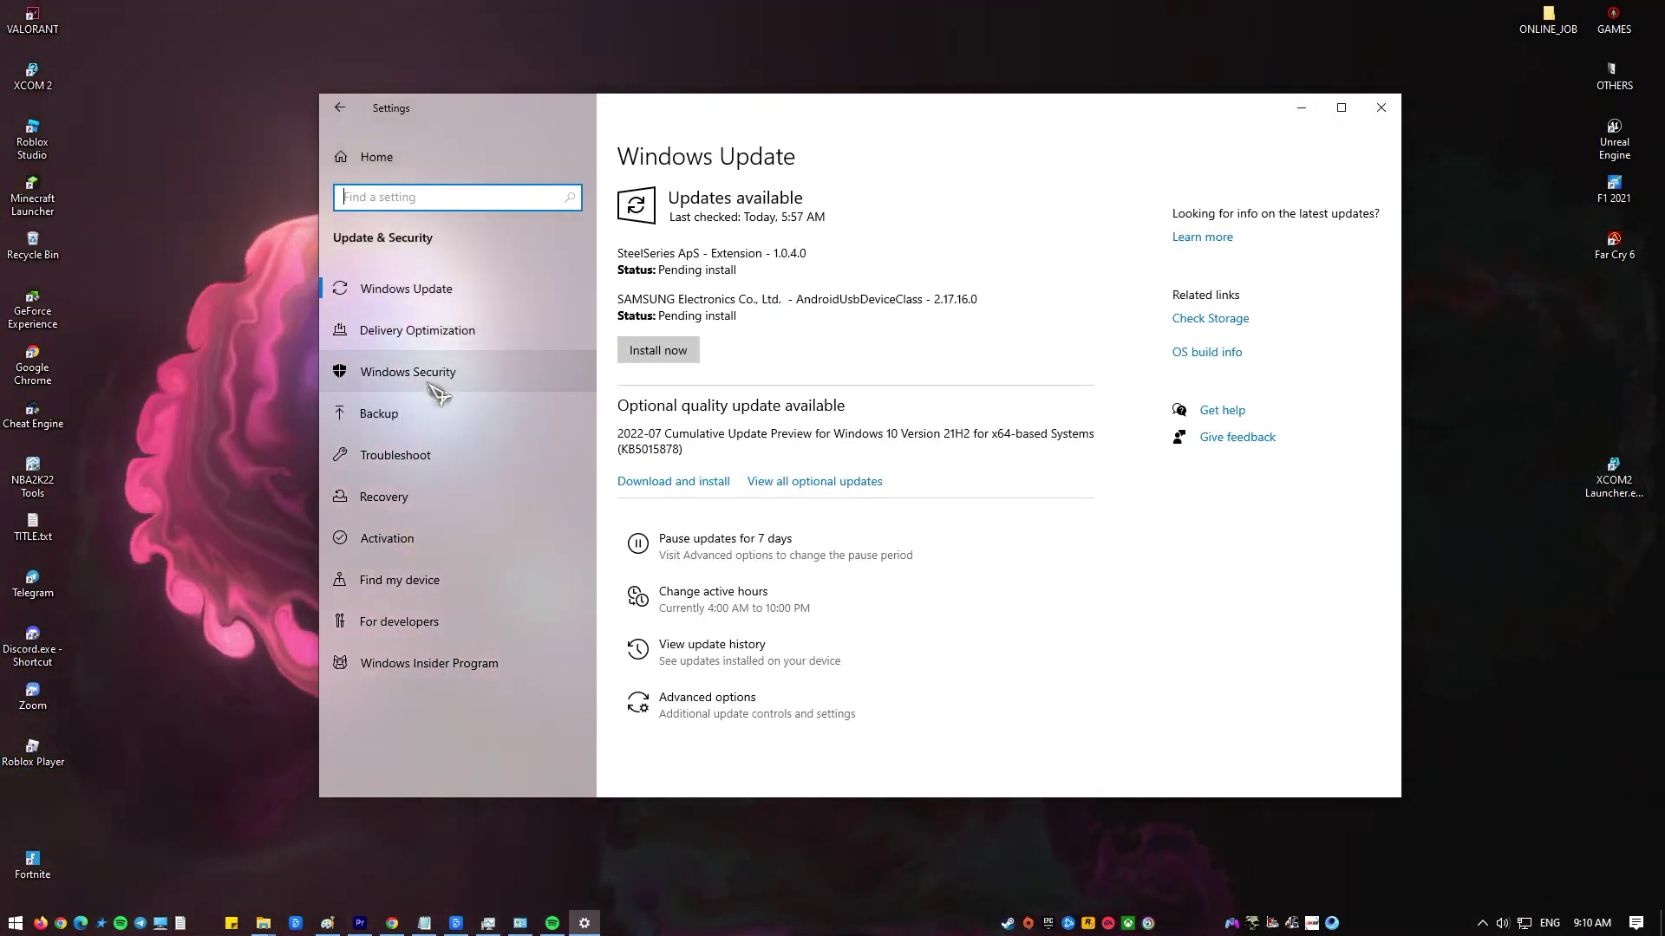
left_click(536, 374)
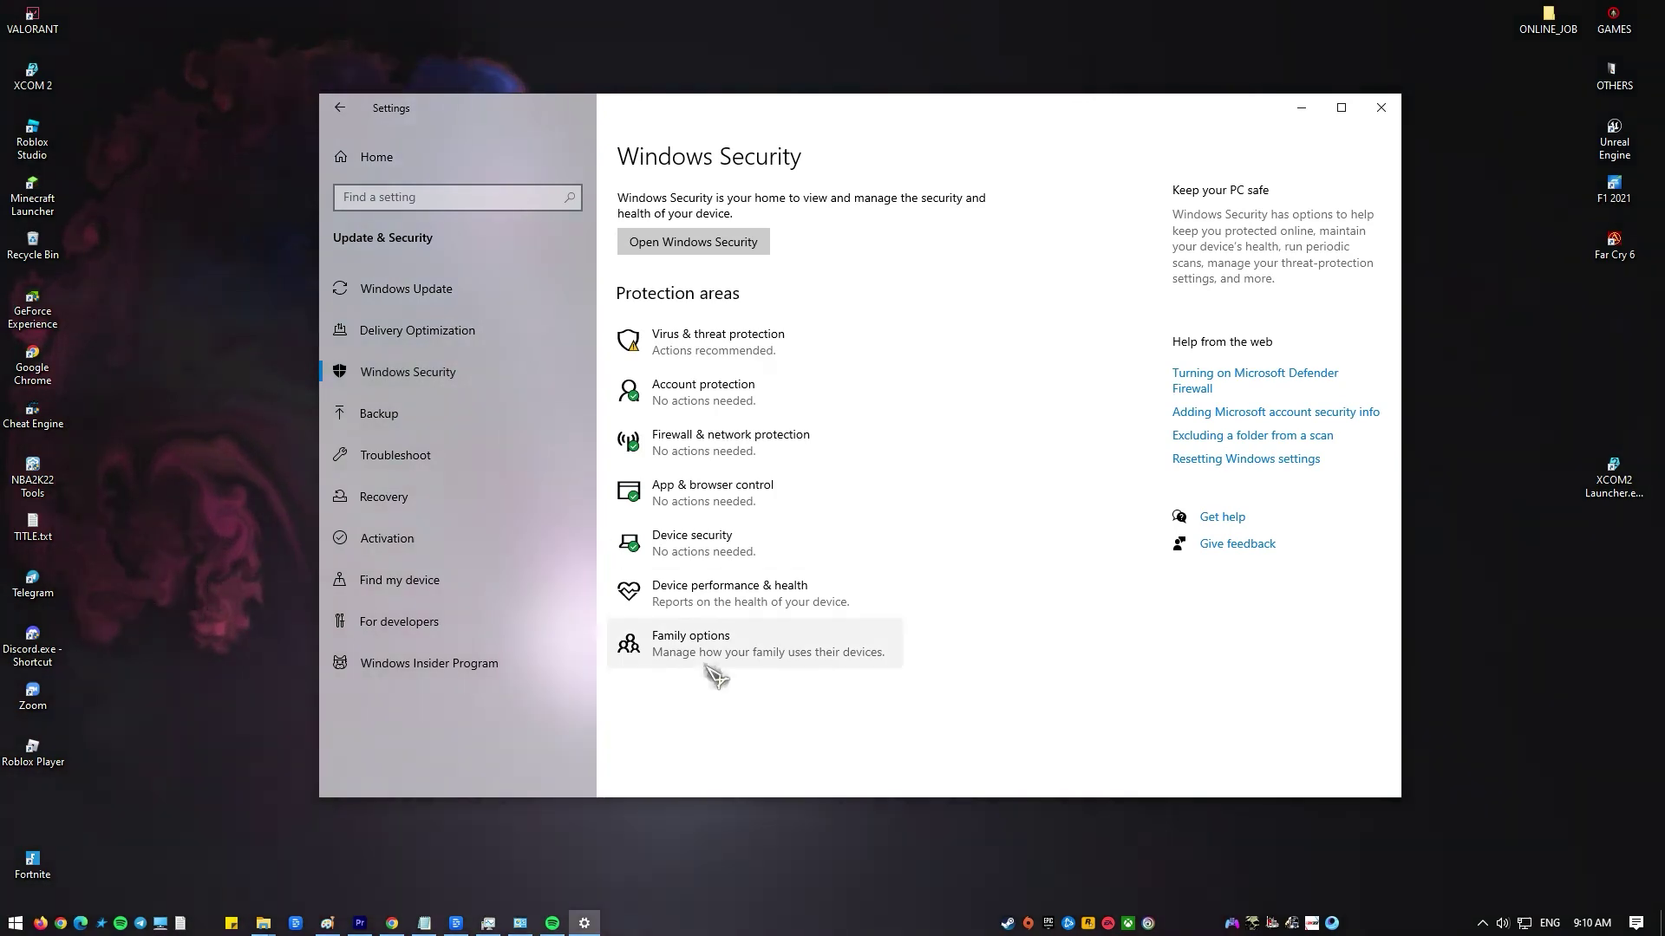
left_click(750, 243)
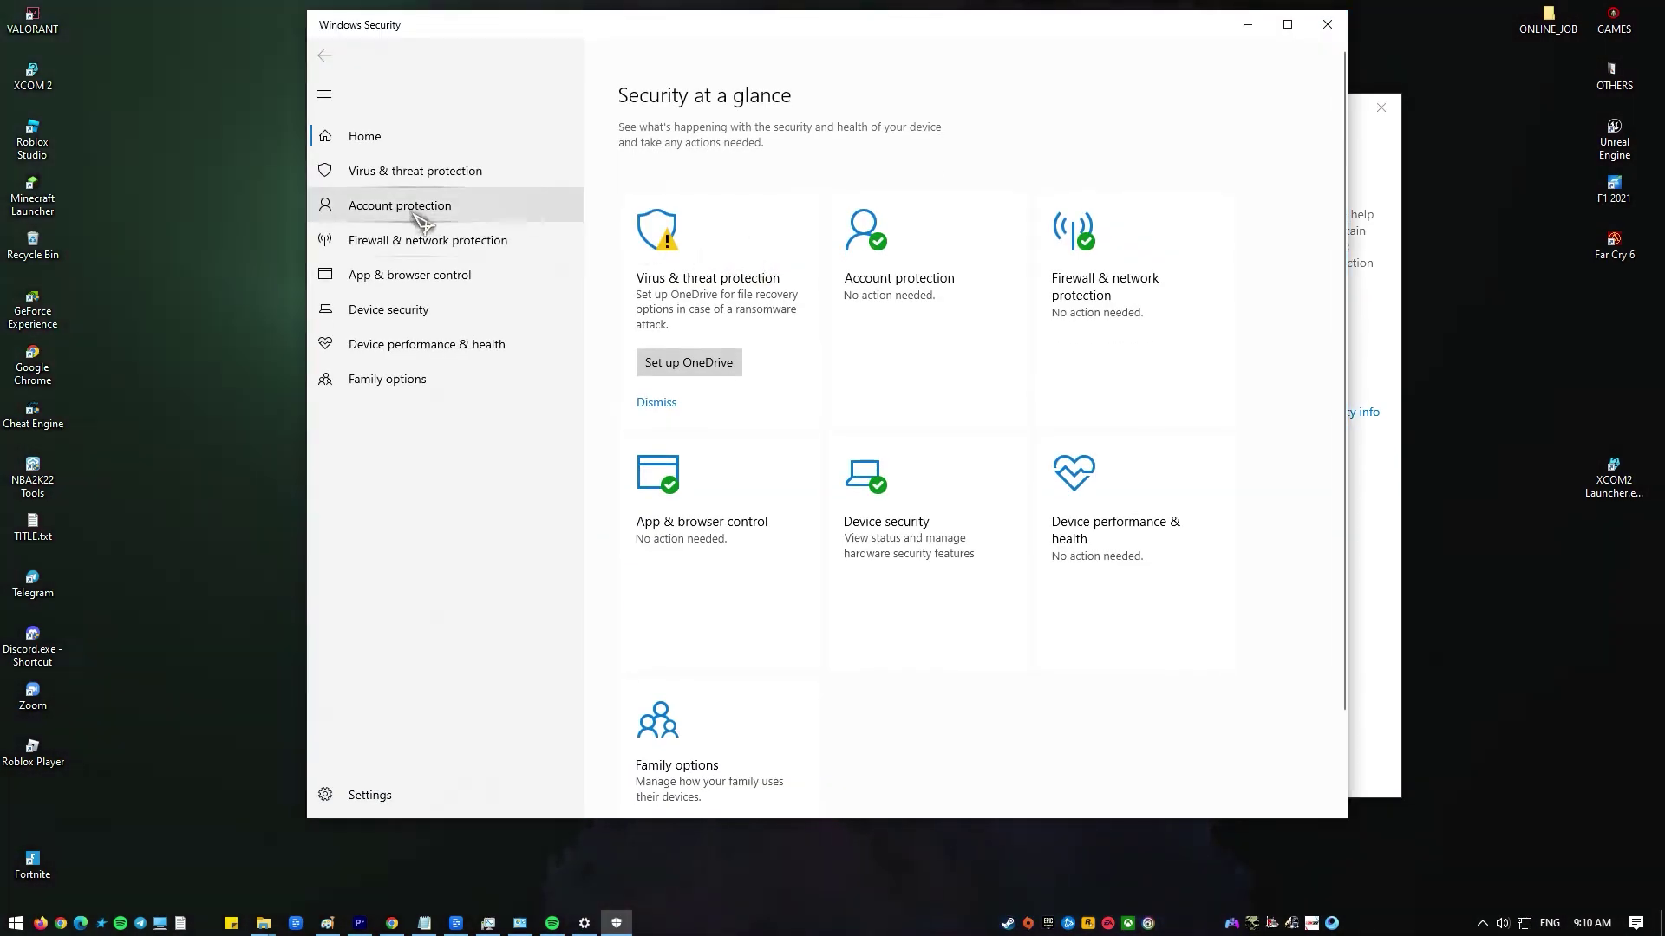
left_click(551, 253)
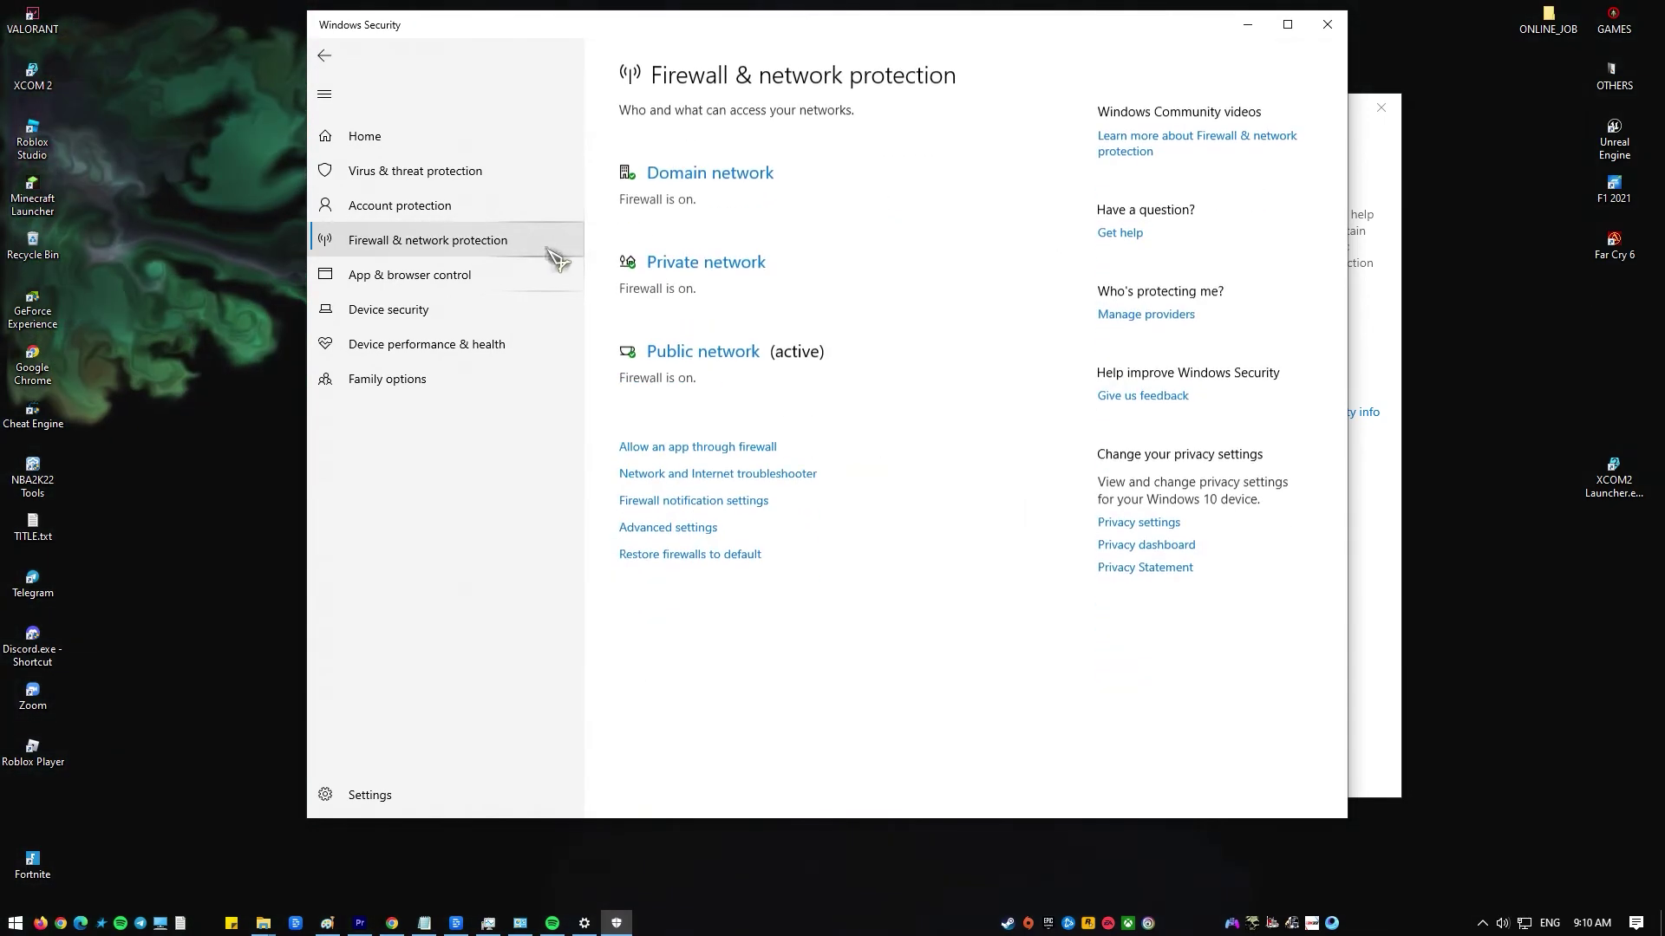
left_click(760, 182)
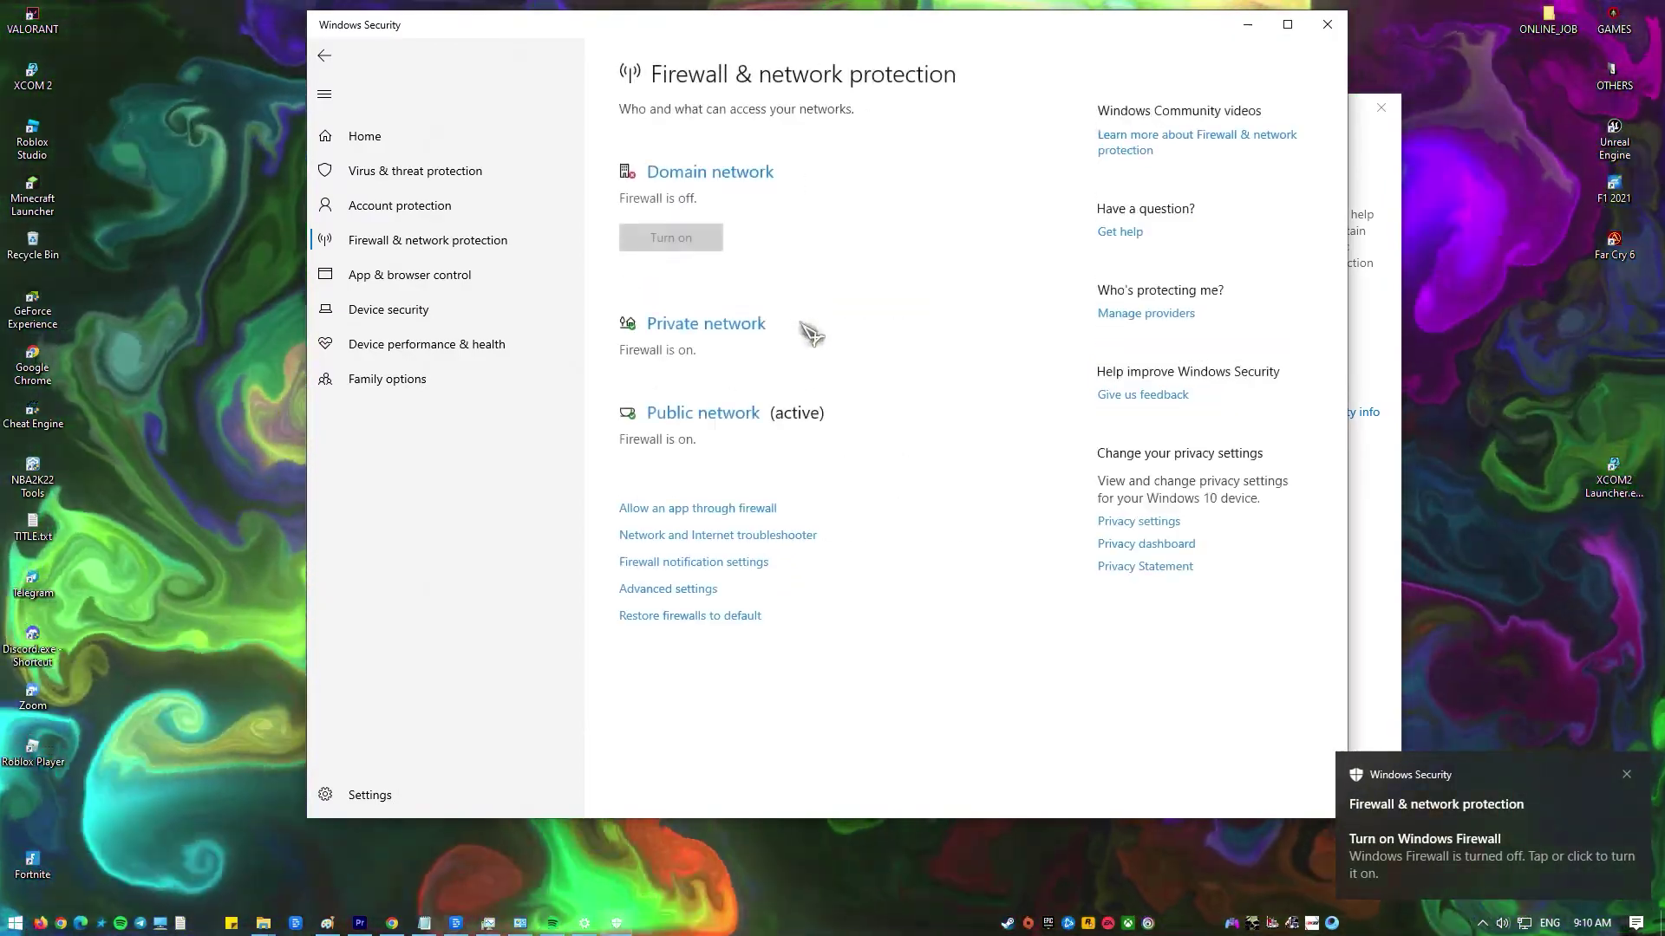
- Turn off the Private network firewall, approving the UAC prompt
left_click(742, 328)
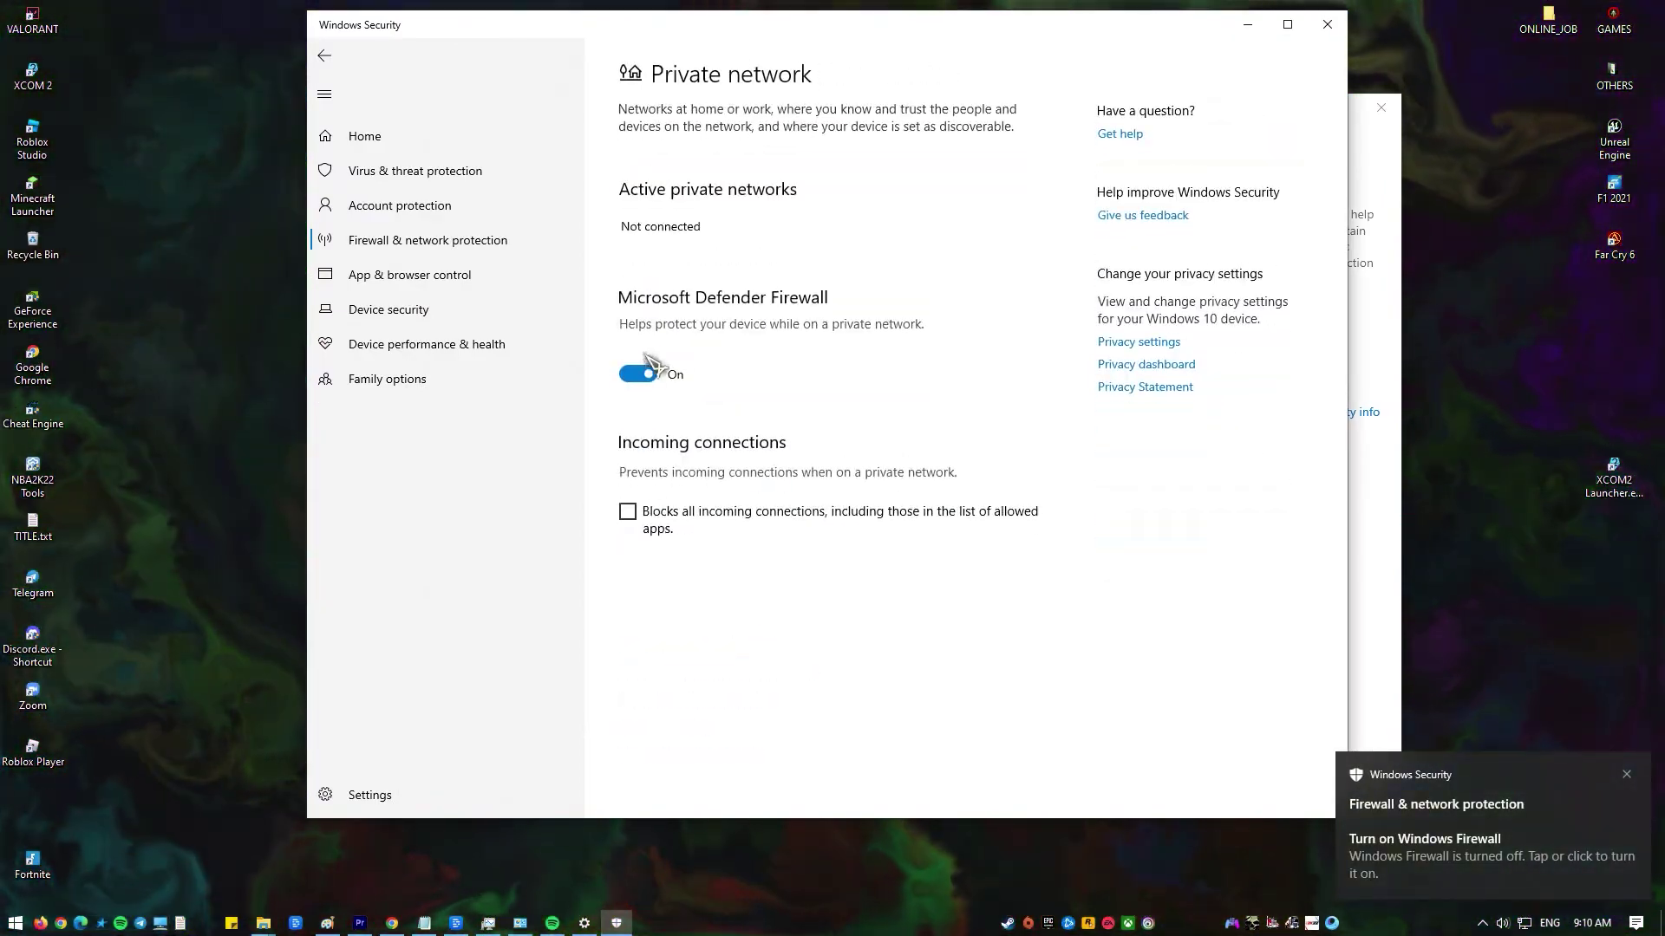
left_click(642, 376)
left_click(807, 567)
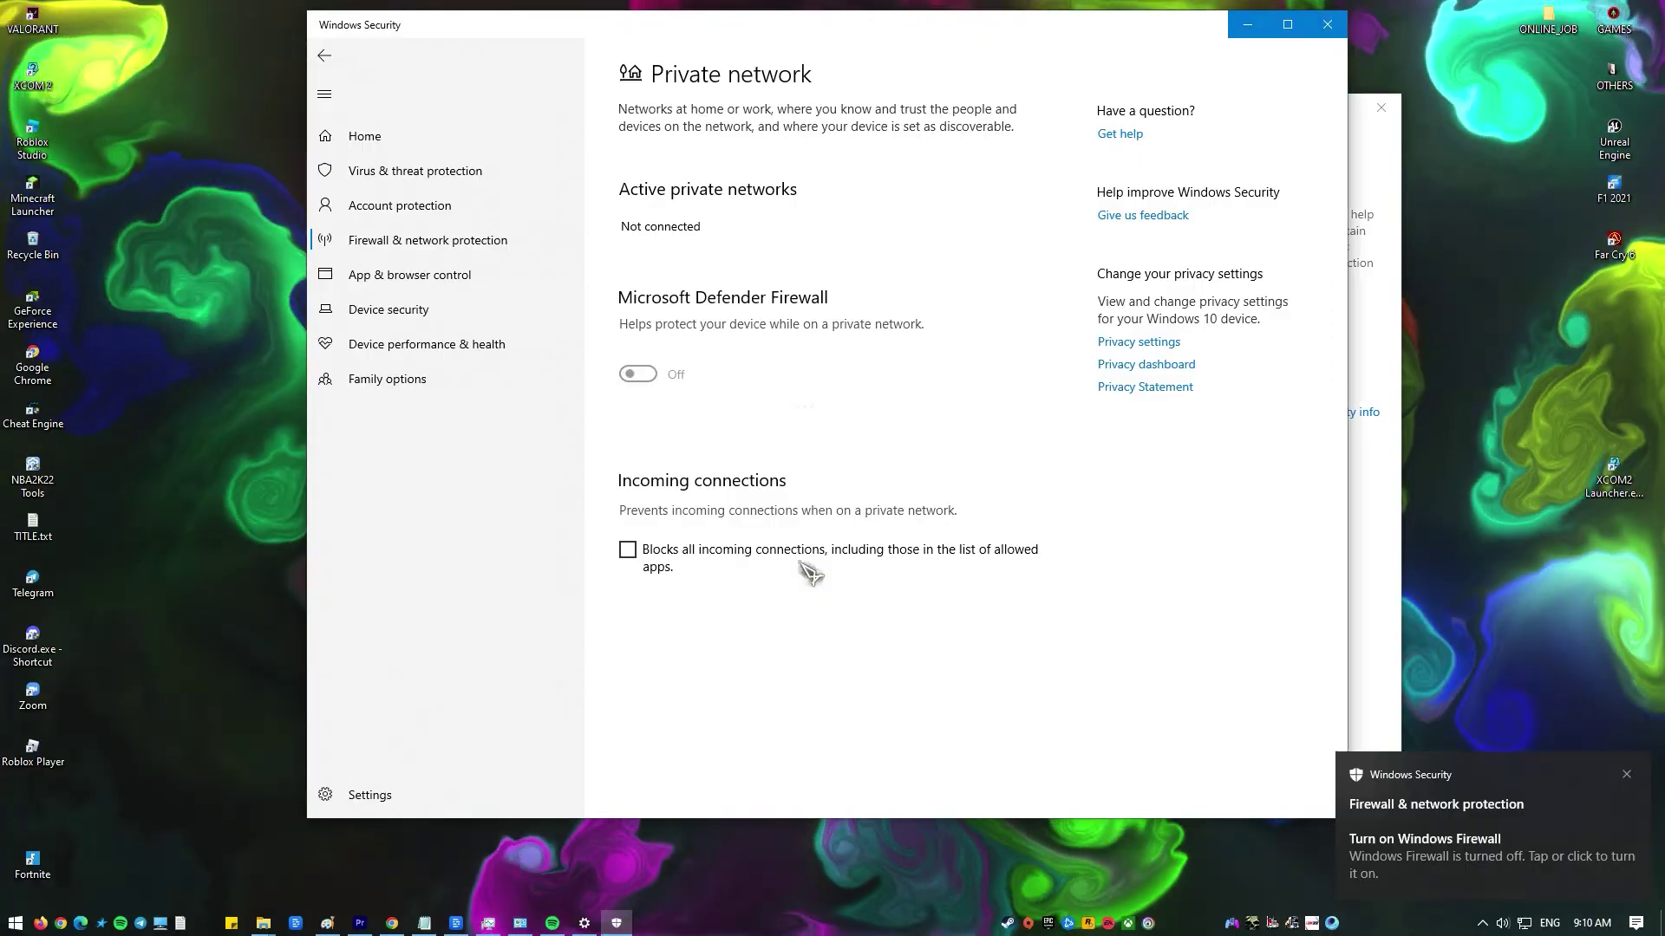
key("alt+Left")
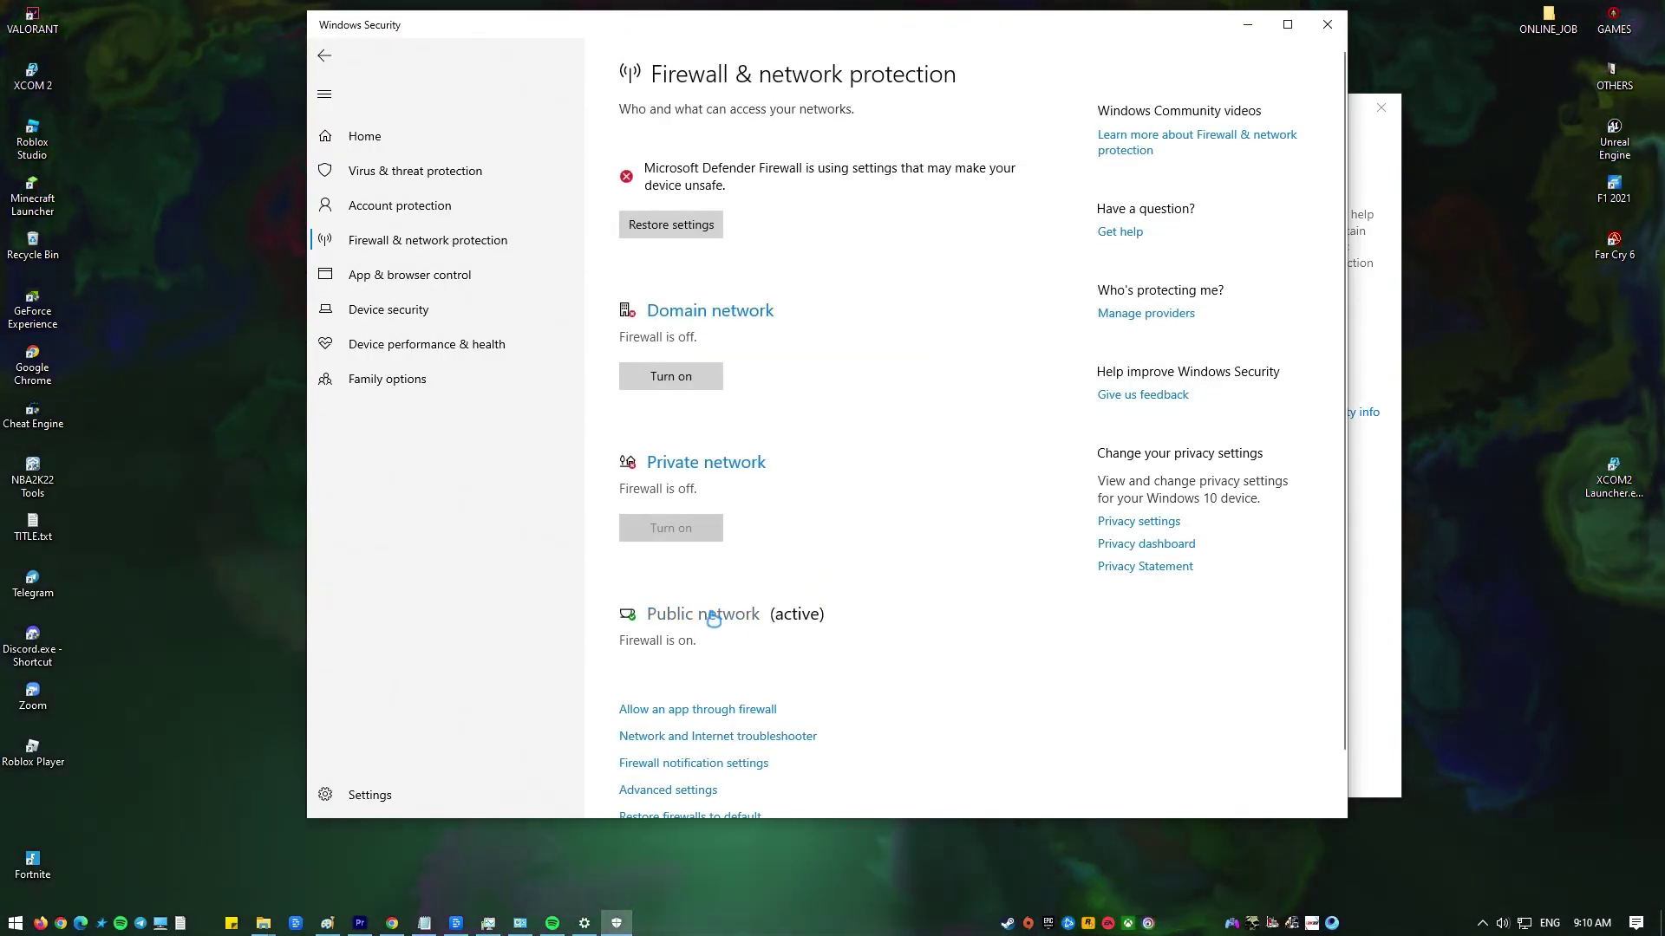
- Turn off the Public network firewall, approving the UAC prompt
scroll(706, 642, "down", 1)
left_click(728, 555)
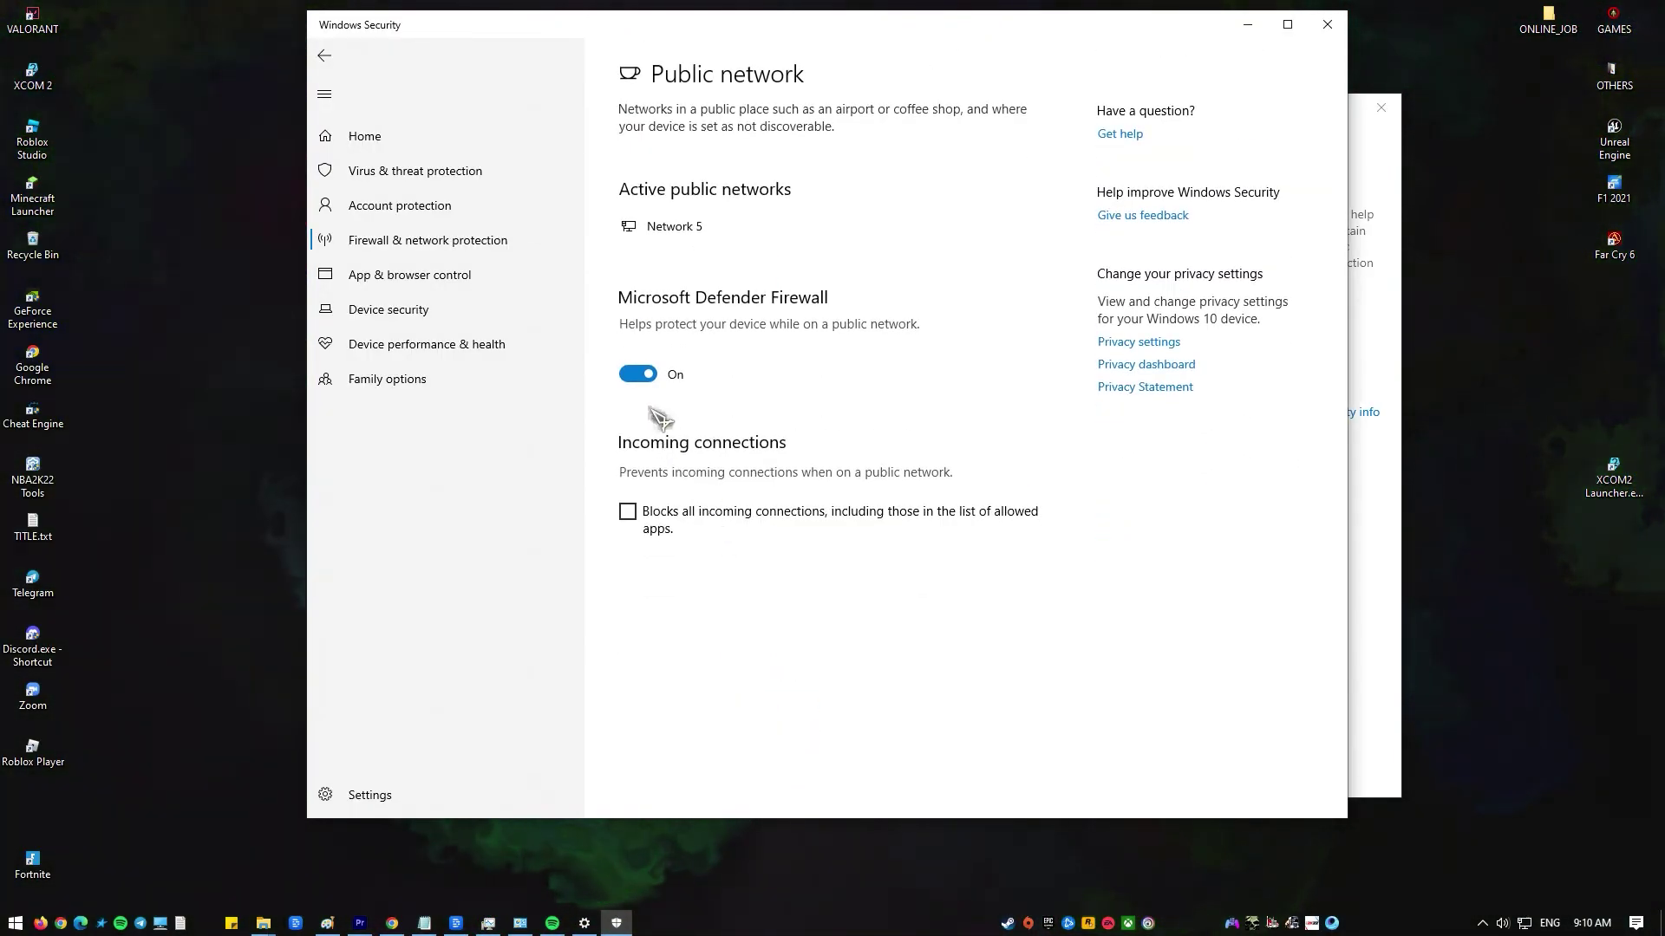
left_click(642, 417)
left_click(781, 568)
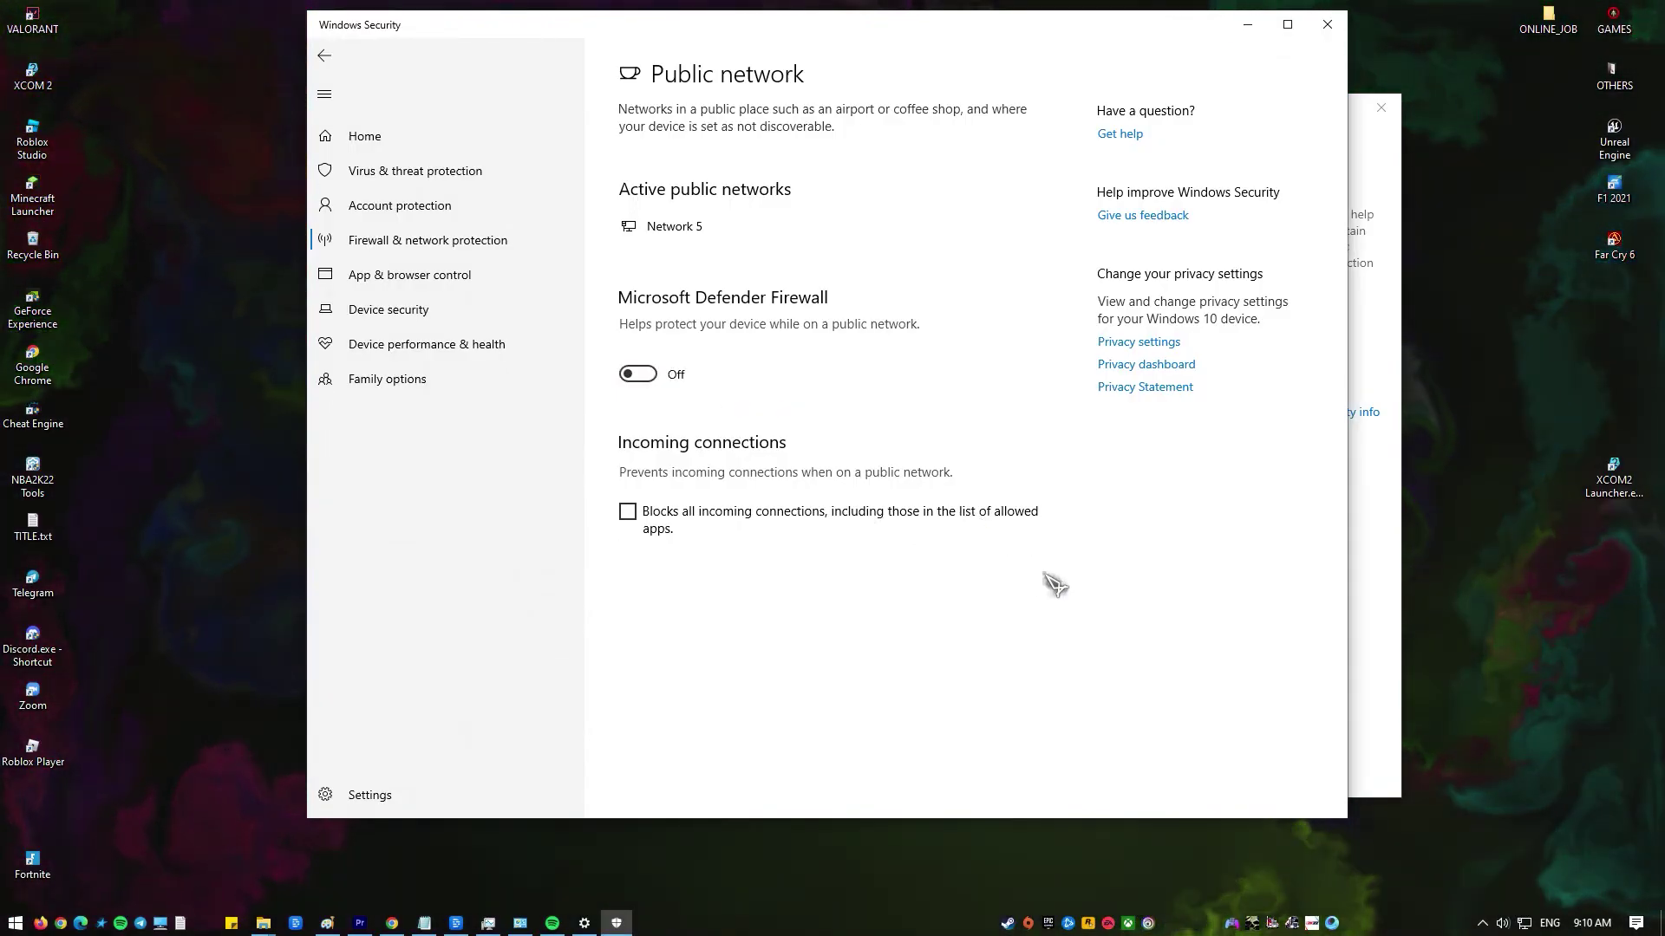
key("alt+Left")
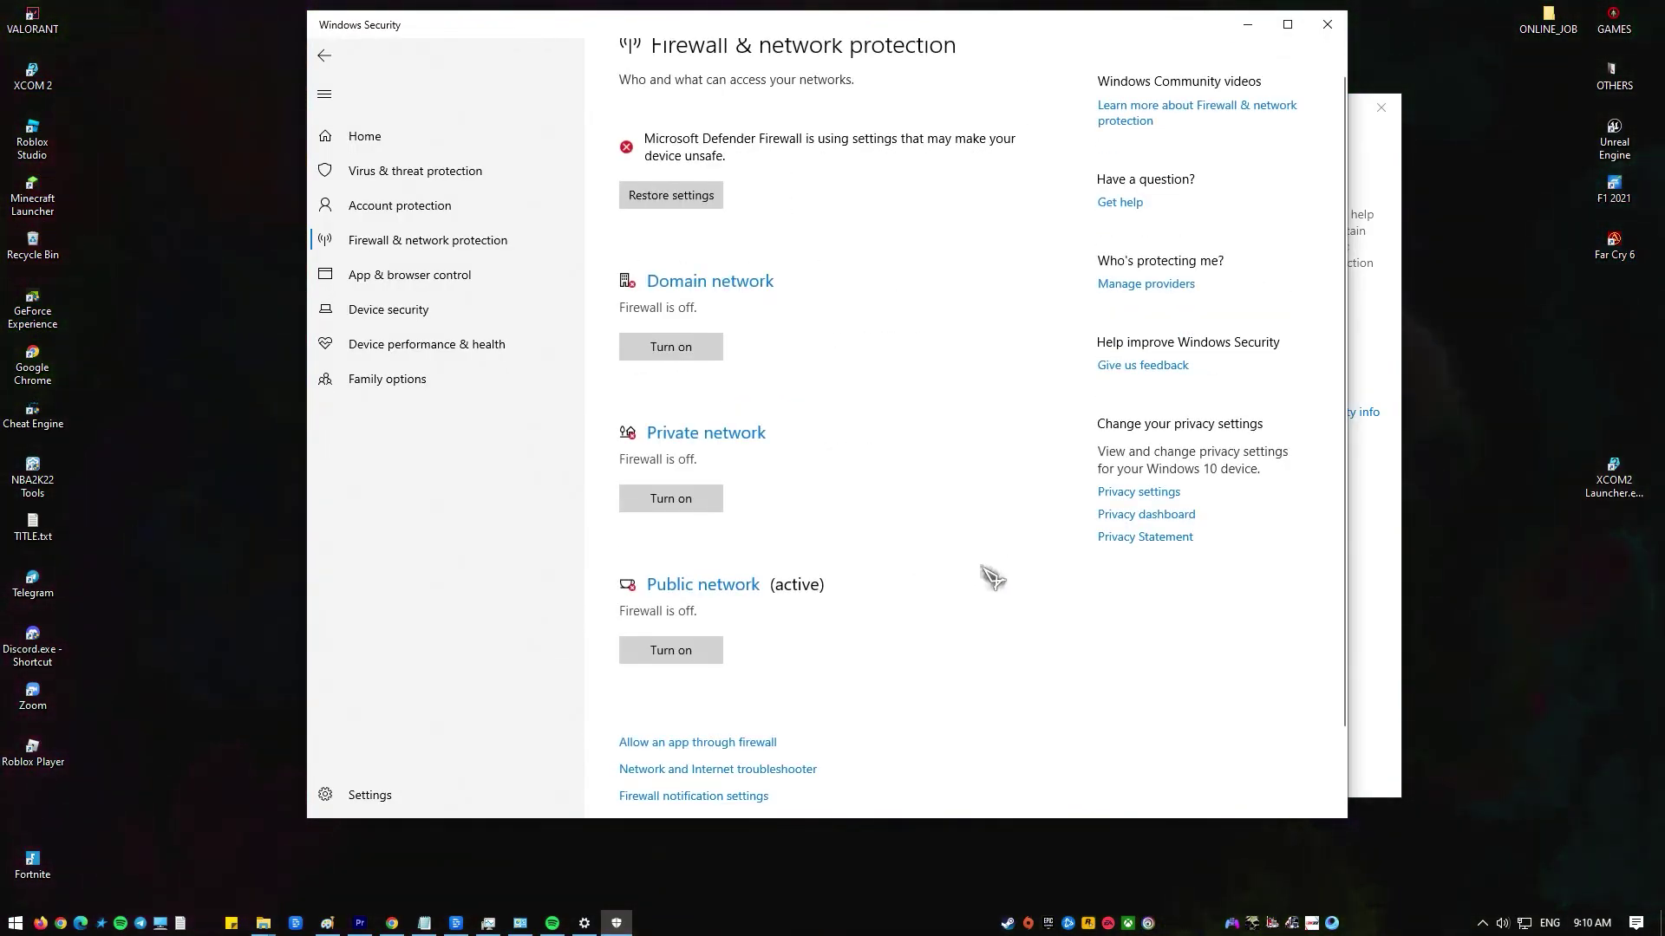
scroll(993, 577, "down", 2)
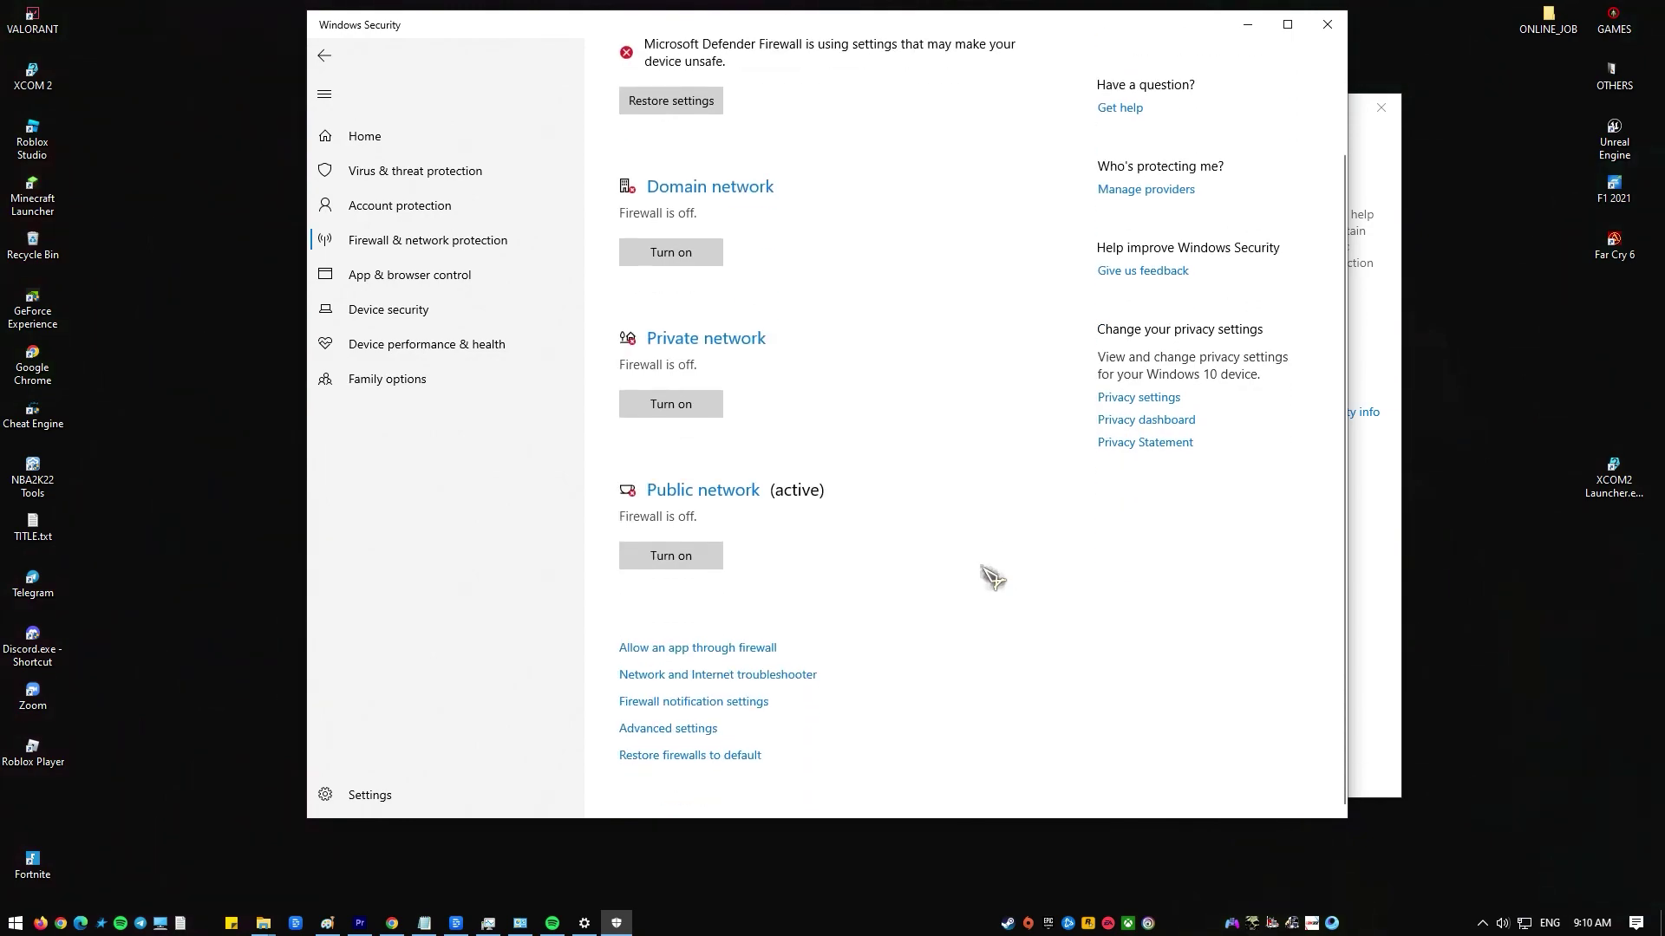